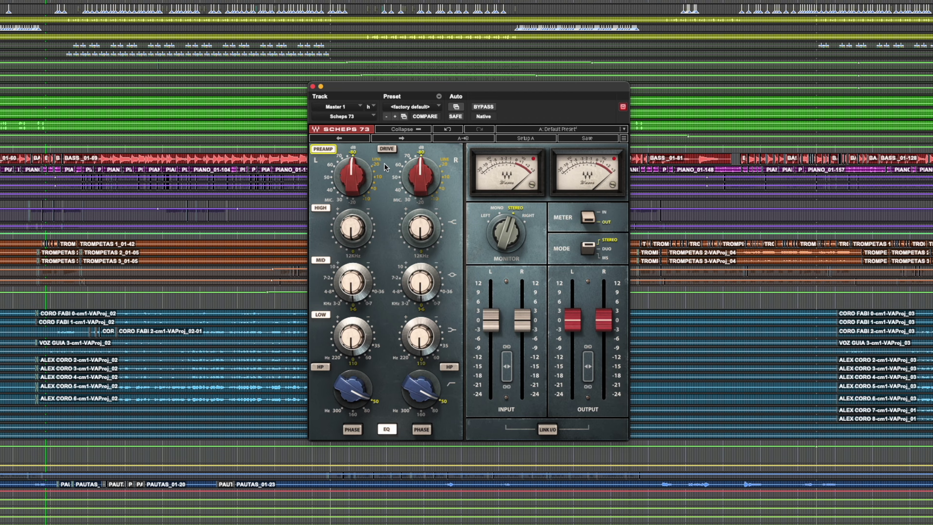
Step: Turn on the preamp's Drive and adjust the linked left and right mic gain on the Master 1 track
{"action": "left_click", "coordinate": [380, 148]}
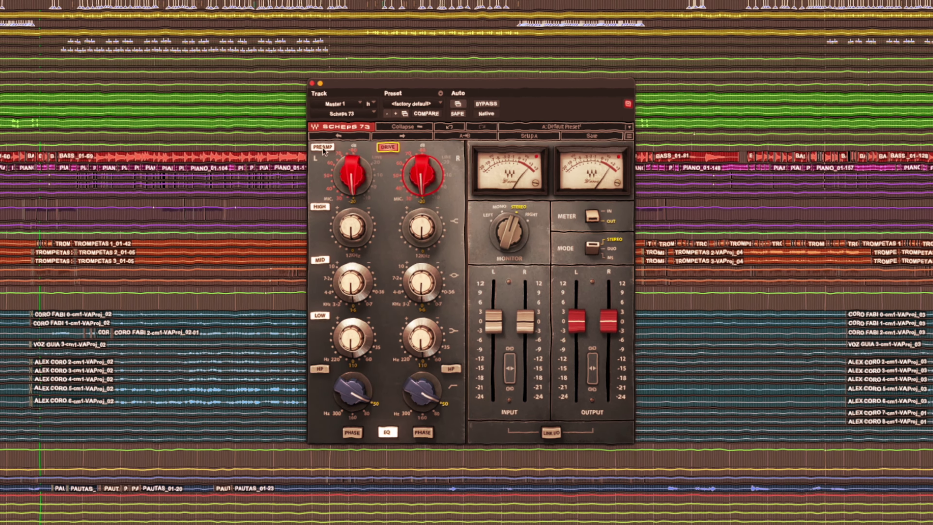
{"action": "left_click_drag", "start_coordinate": [338, 166], "coordinate": [361, 230]}
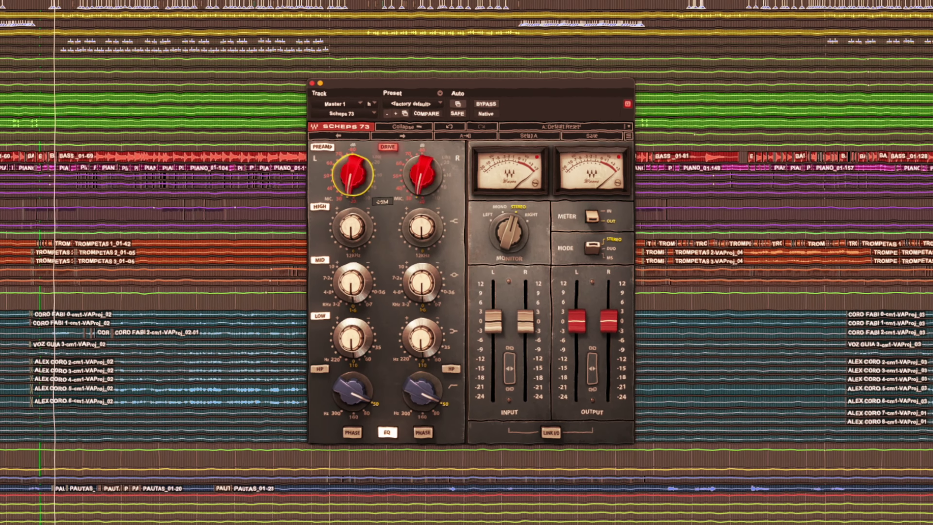
{"action": "left_click_drag", "start_coordinate": [361, 230], "coordinate": [362, 199]}
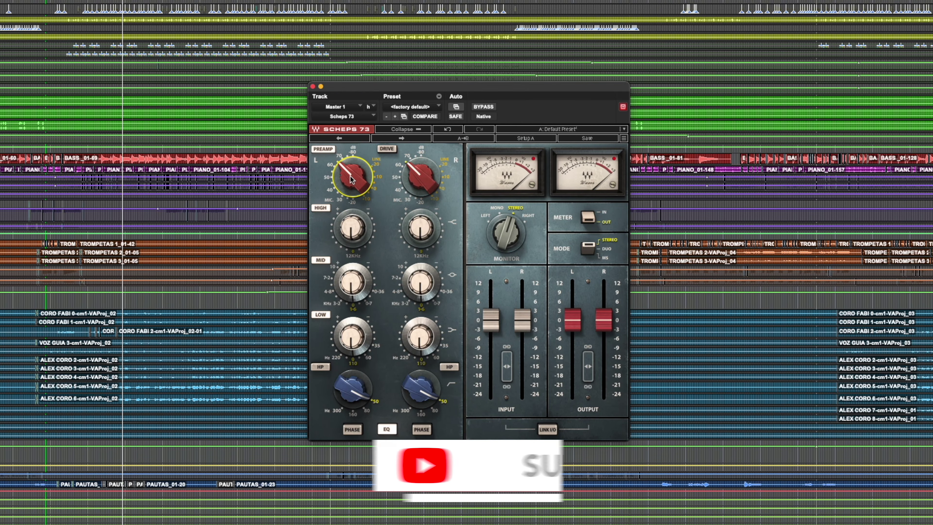
Step: Toggle the plugin's bypass to compare the mix with and without the preamp gain
{"action": "left_click", "coordinate": [482, 107]}
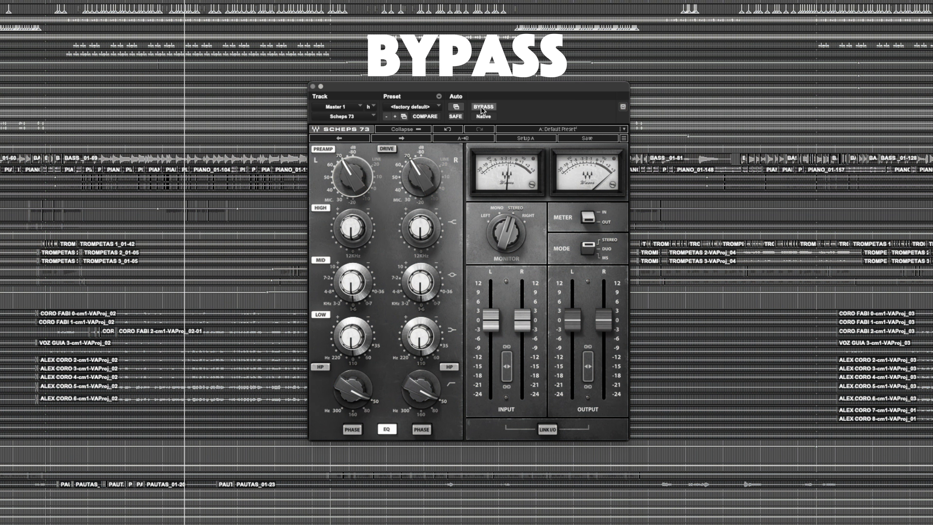
{"action": "left_click", "coordinate": [482, 108]}
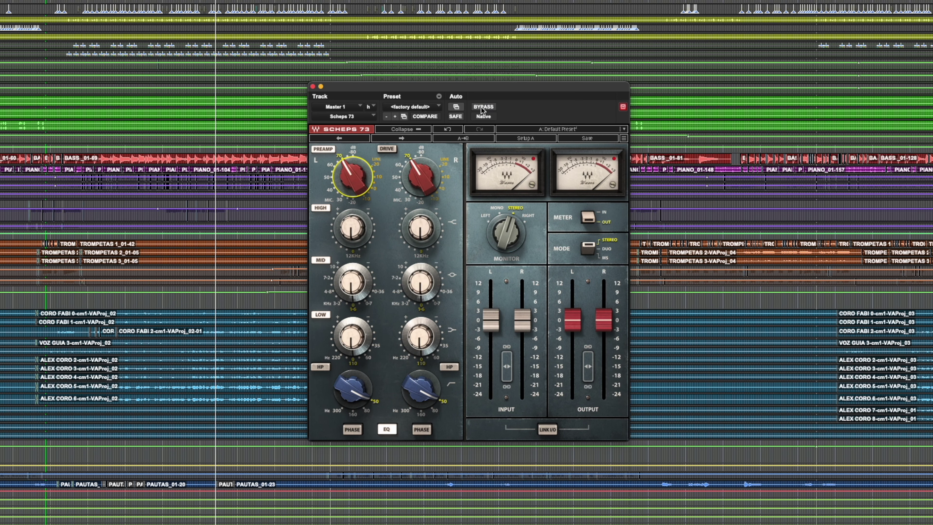
{"action": "left_click", "coordinate": [482, 107]}
Step: Boost the linked 12 kHz high band to about 4.8 and compare the sound against bypass
{"action": "left_click_drag", "start_coordinate": [344, 241], "coordinate": [343, 185]}
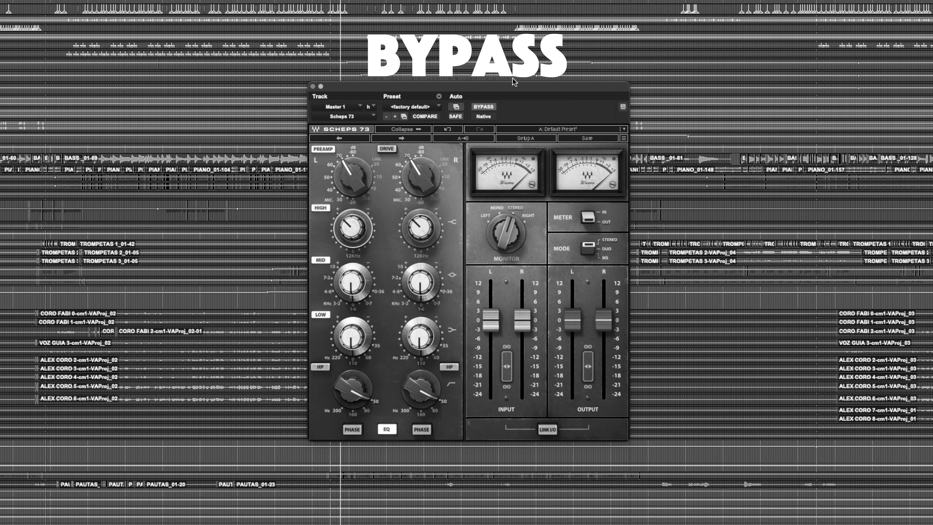
{"action": "left_click", "coordinate": [484, 107]}
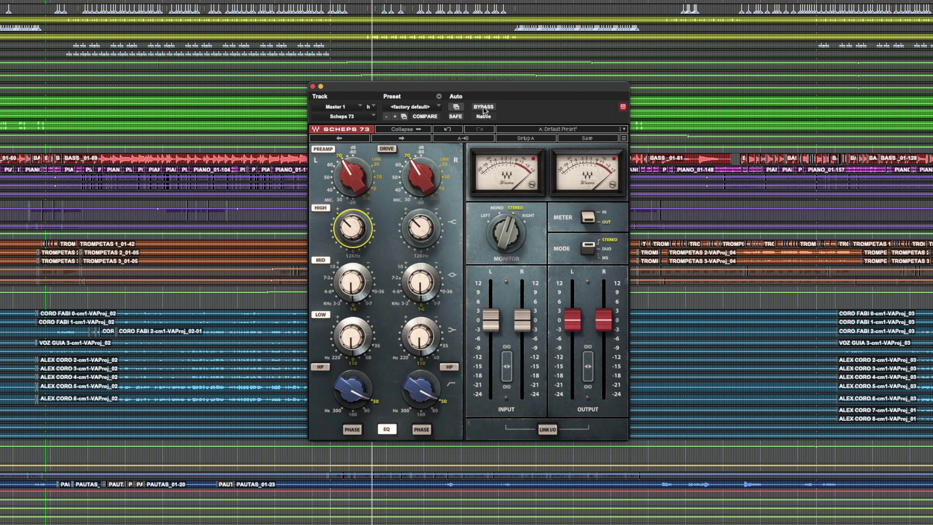
{"action": "left_click", "coordinate": [484, 107]}
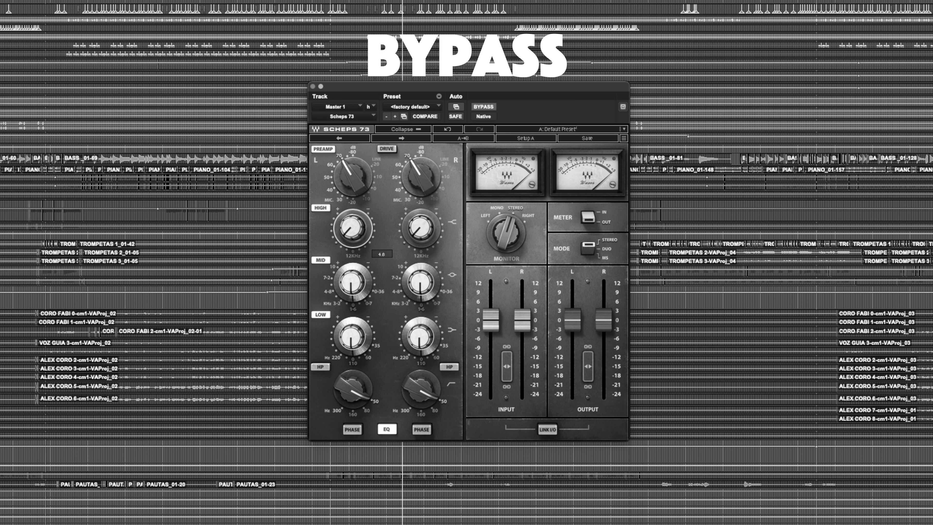
{"action": "left_click", "coordinate": [484, 108]}
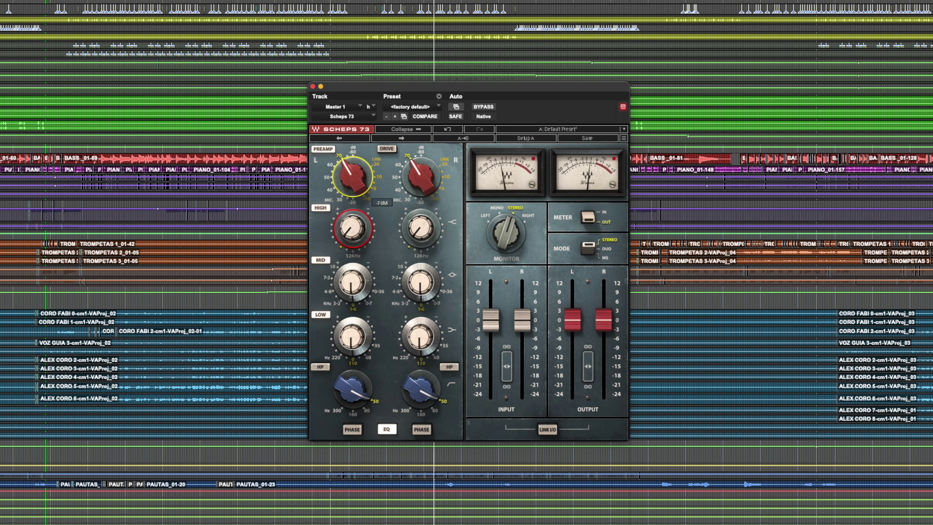
Step: Lower the linked mic preamp gain to 50 and the output faders to about -3.1
{"action": "left_click_drag", "start_coordinate": [352, 176], "coordinate": [352, 191]}
{"action": "left_click_drag", "start_coordinate": [603, 320], "coordinate": [603, 329]}
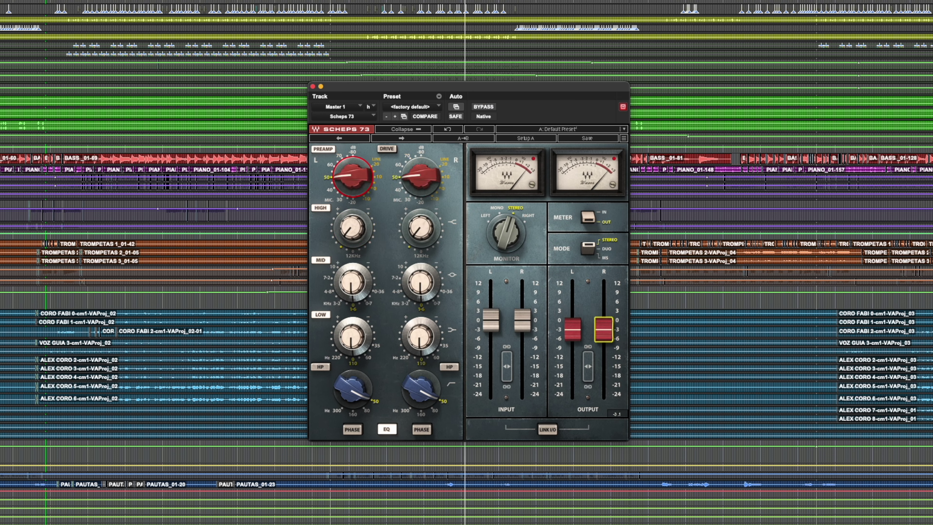
Step: Adjust the linked high band gain and set the mic preamp gain to 70
{"action": "left_click_drag", "start_coordinate": [356, 226], "coordinate": [350, 226]}
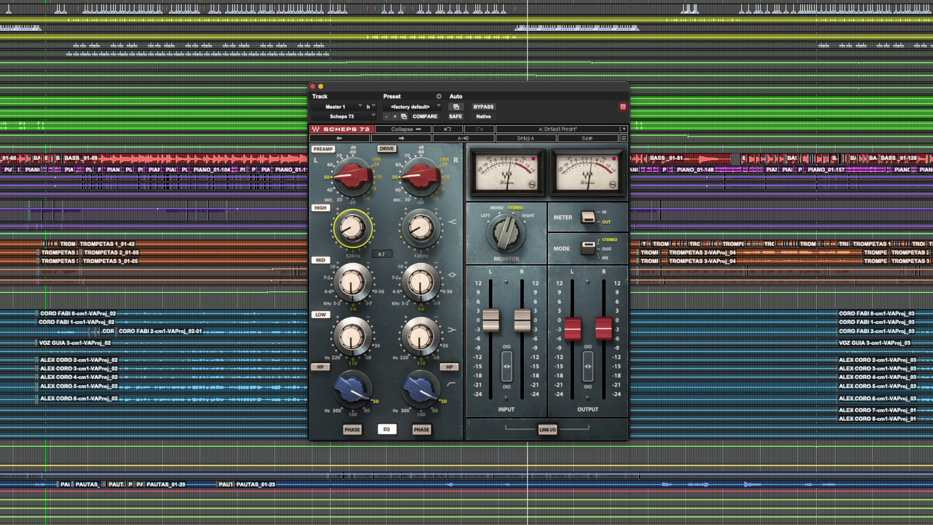
{"action": "left_click_drag", "start_coordinate": [351, 176], "coordinate": [351, 162]}
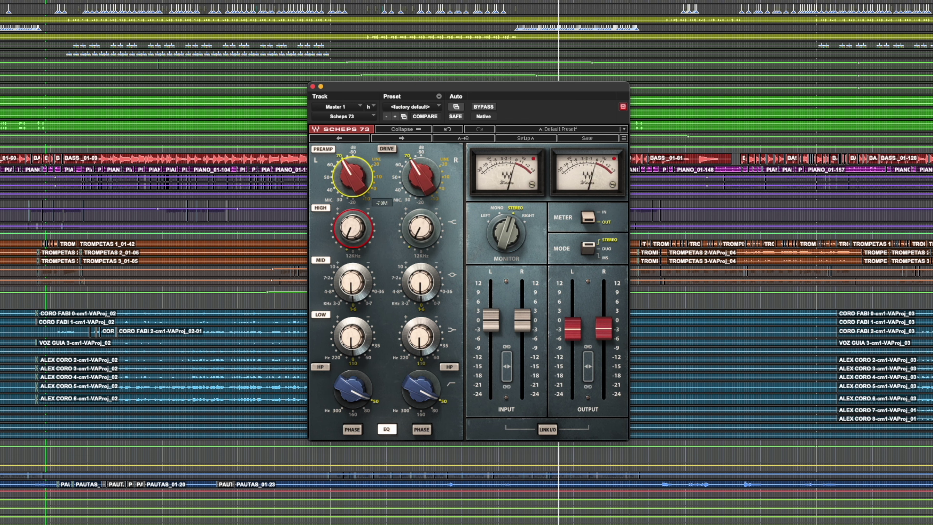
Step: Audition the mid band's frequencies in descending order, from 10 kHz through 7.2, 4.8, 3.2, 1.6 and 0.7 to 0.36 kHz
{"action": "left_click", "coordinate": [352, 285]}
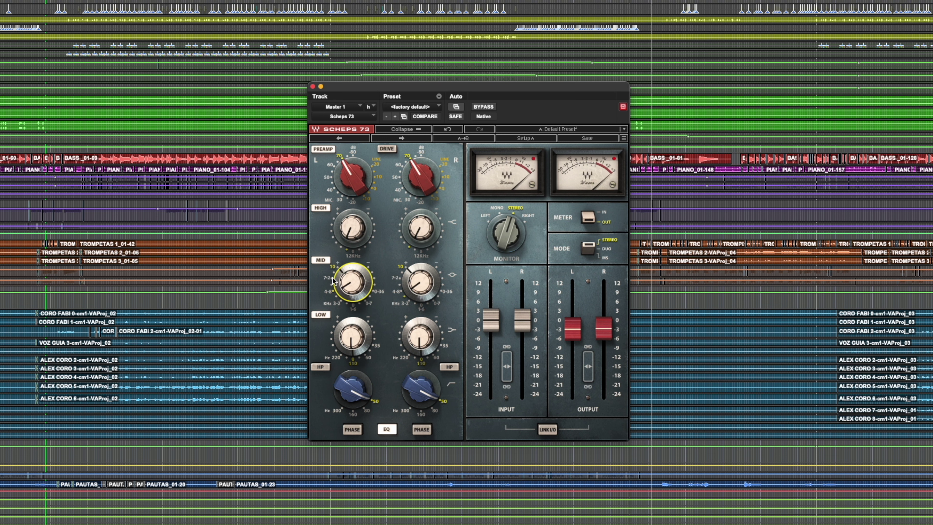
{"action": "left_click_drag", "start_coordinate": [327, 281], "coordinate": [326, 289]}
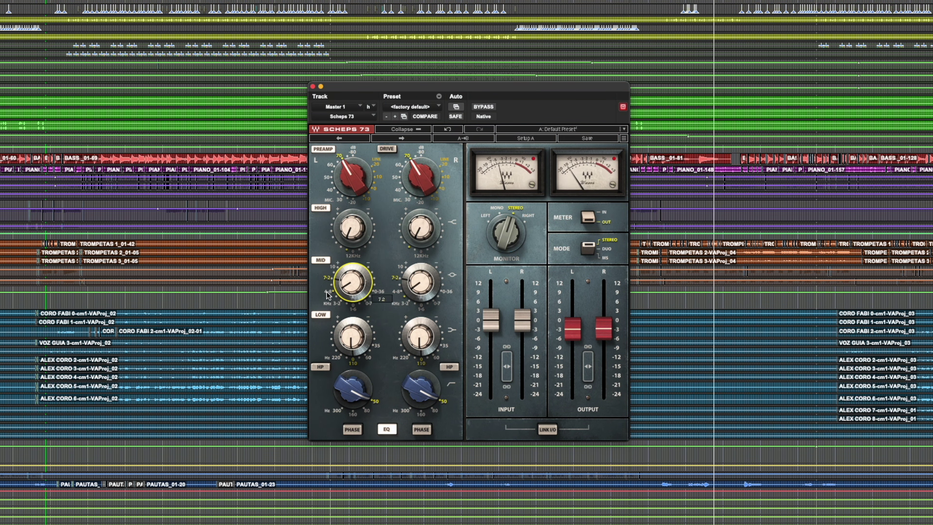
{"action": "left_click", "coordinate": [326, 291]}
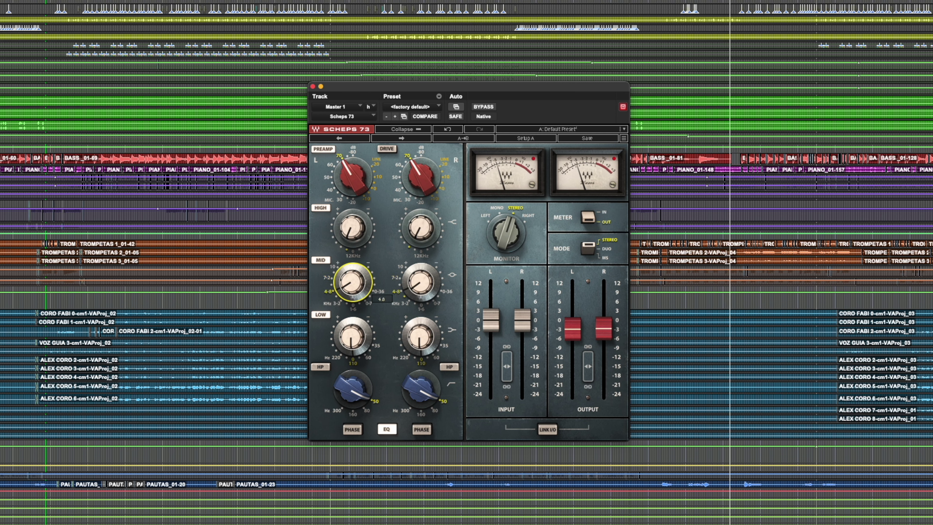
{"action": "left_click", "coordinate": [334, 305]}
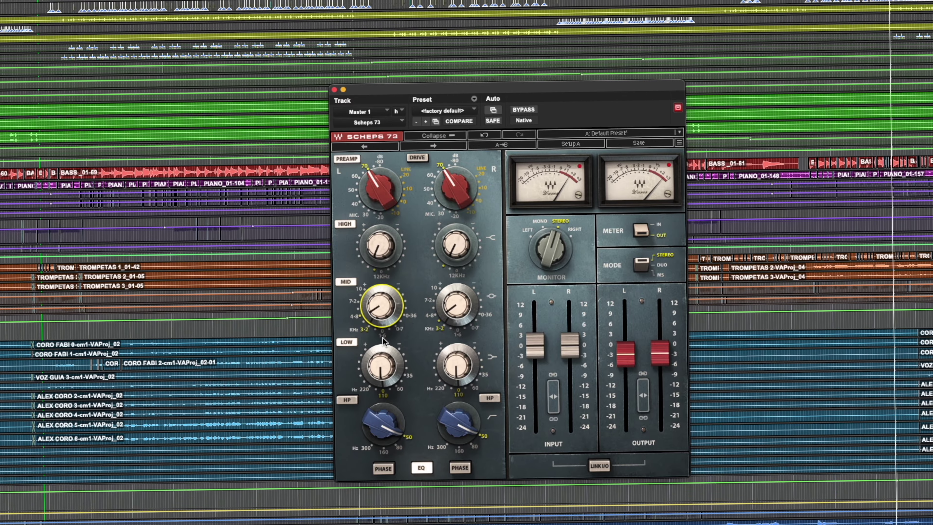
{"action": "left_click", "coordinate": [383, 337]}
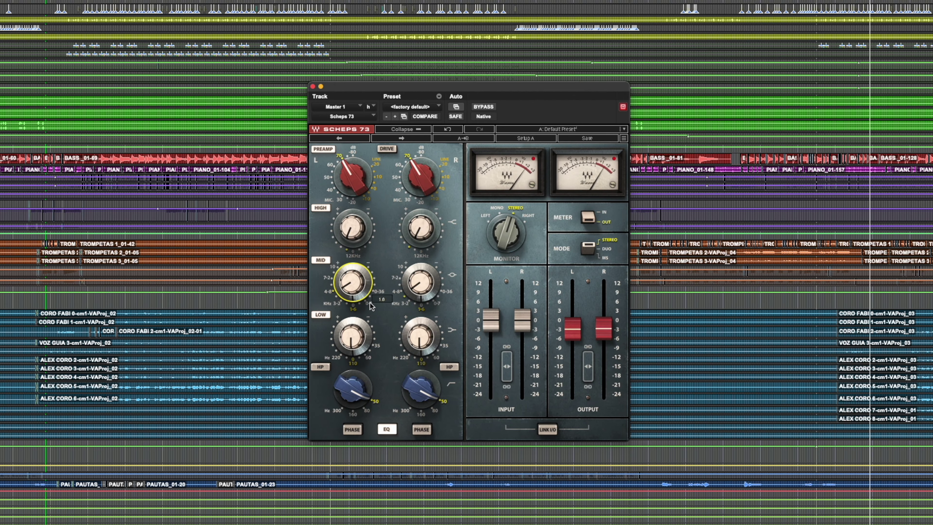
{"action": "left_click", "coordinate": [370, 302]}
{"action": "left_click", "coordinate": [378, 294]}
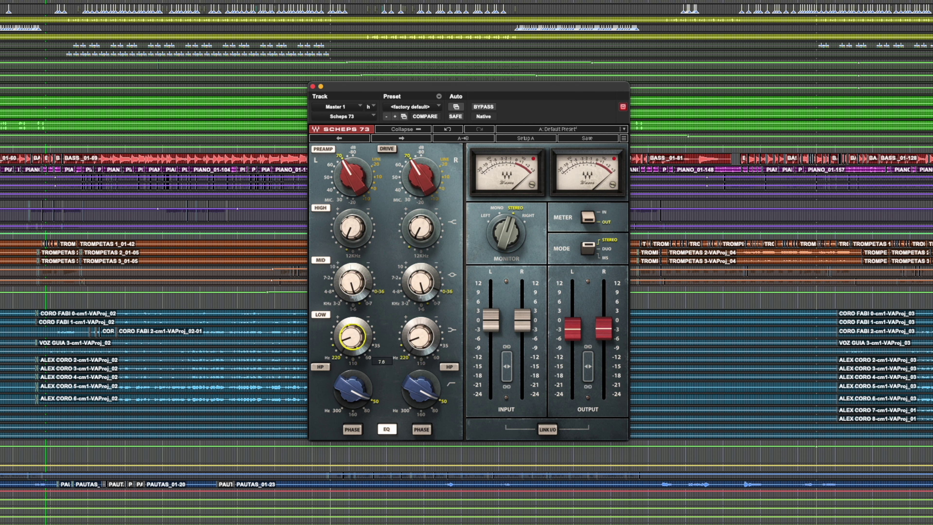
Step: Change the low band's frequency to 110 Hz and on to 60 Hz, and adjust its gain
{"action": "left_click", "coordinate": [351, 365]}
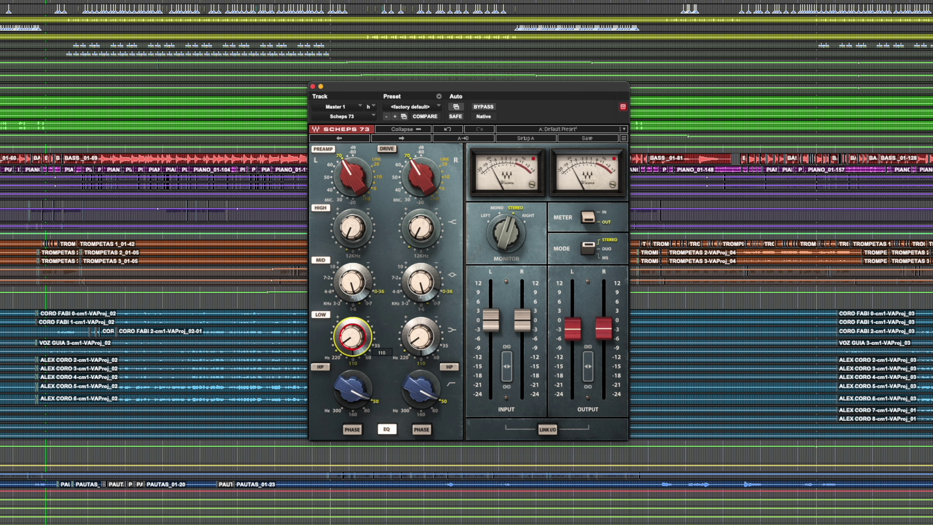
{"action": "left_click", "coordinate": [368, 357]}
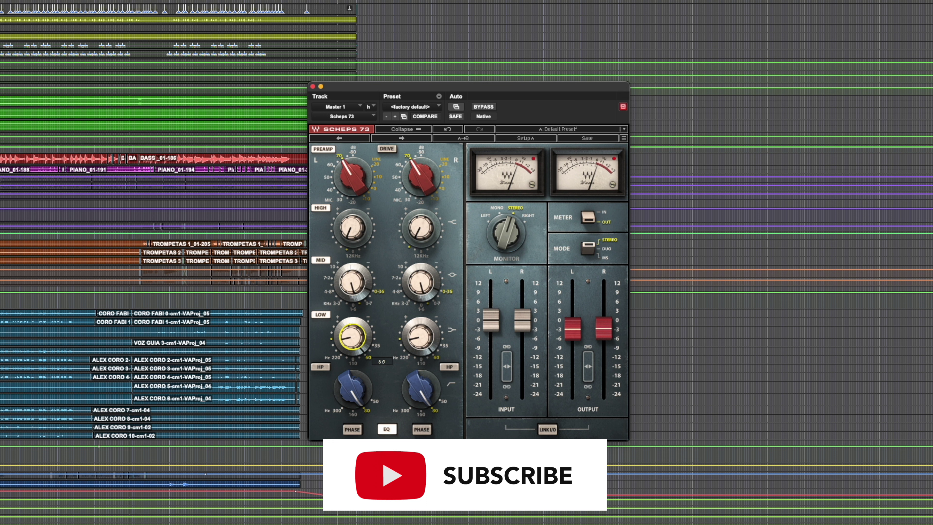
{"action": "left_click_drag", "start_coordinate": [349, 341], "coordinate": [349, 346]}
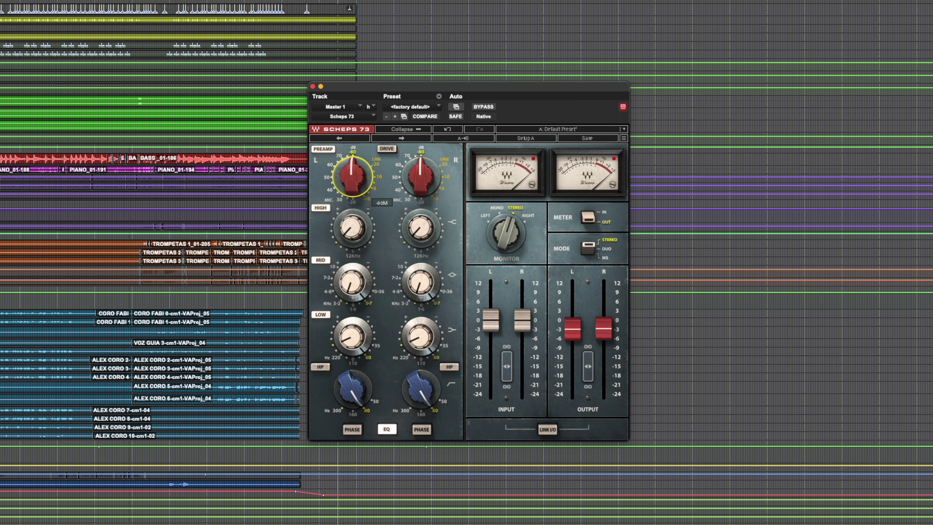
Step: Lower the linked output faders slightly during playback and compare the processed mix against bypass
{"action": "key", "text": "space"}
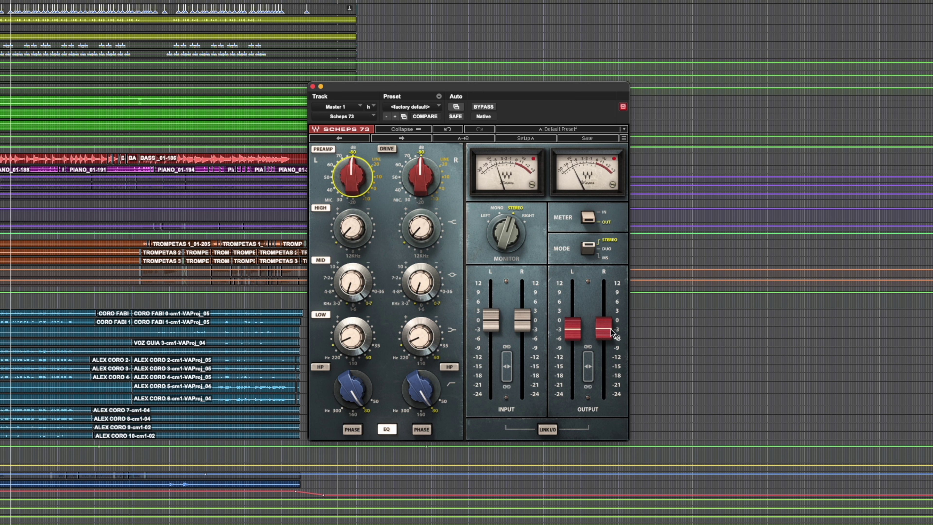
{"action": "left_click_drag", "start_coordinate": [605, 331], "coordinate": [605, 334]}
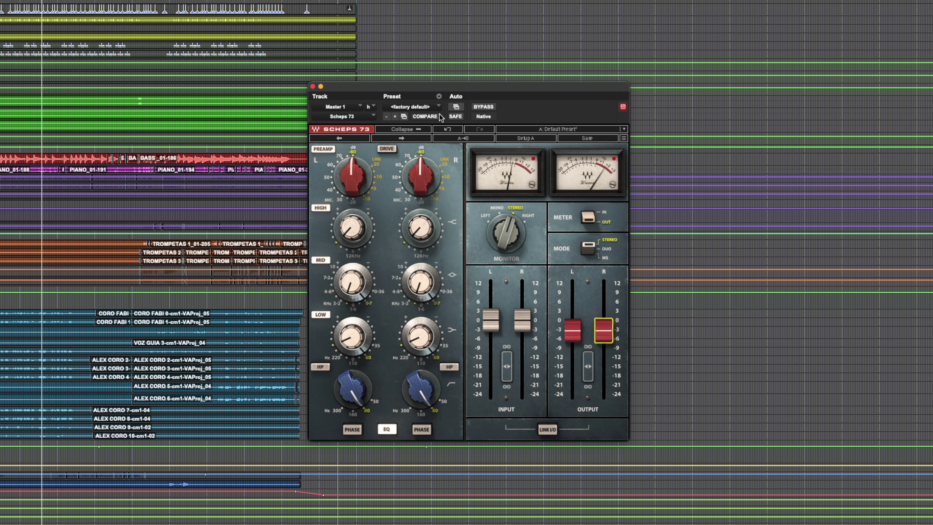
{"action": "left_click", "coordinate": [483, 107]}
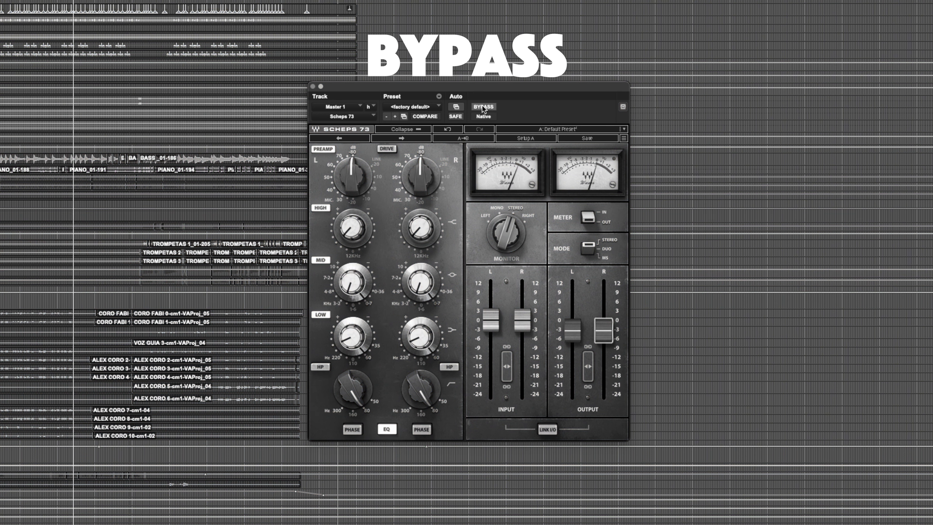
{"action": "left_click", "coordinate": [482, 107]}
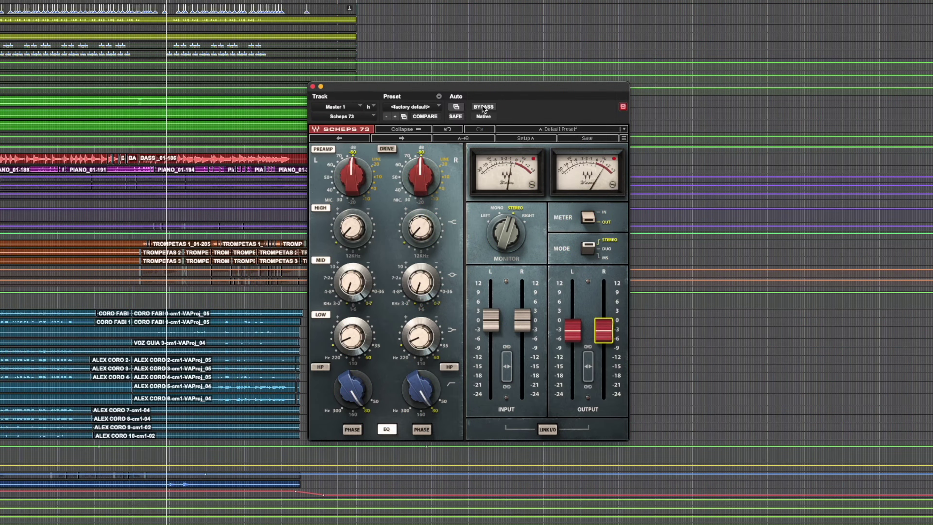
Step: Reset the plugin to its factory default and load the Aggressive Acoustic Gtr factory preset
{"action": "left_click", "coordinate": [409, 107]}
{"action": "left_click", "coordinate": [406, 109]}
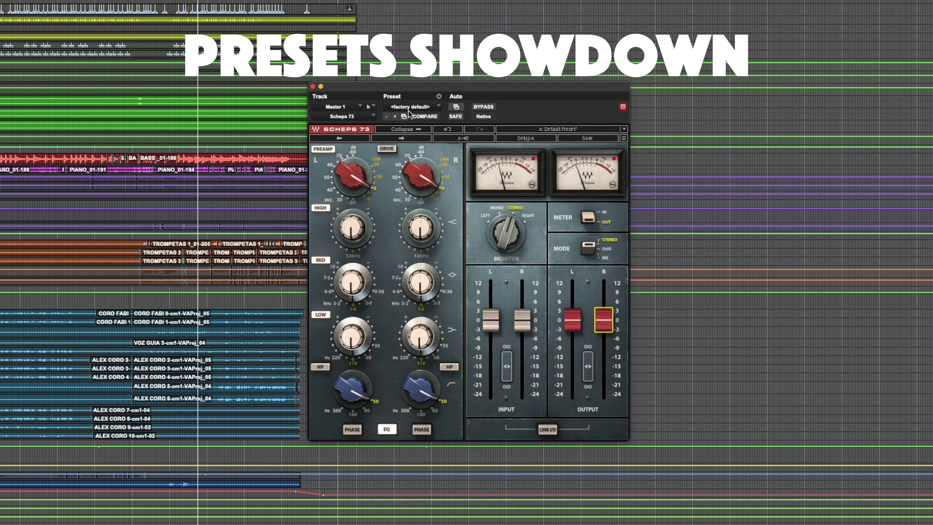
{"action": "left_click", "coordinate": [558, 129]}
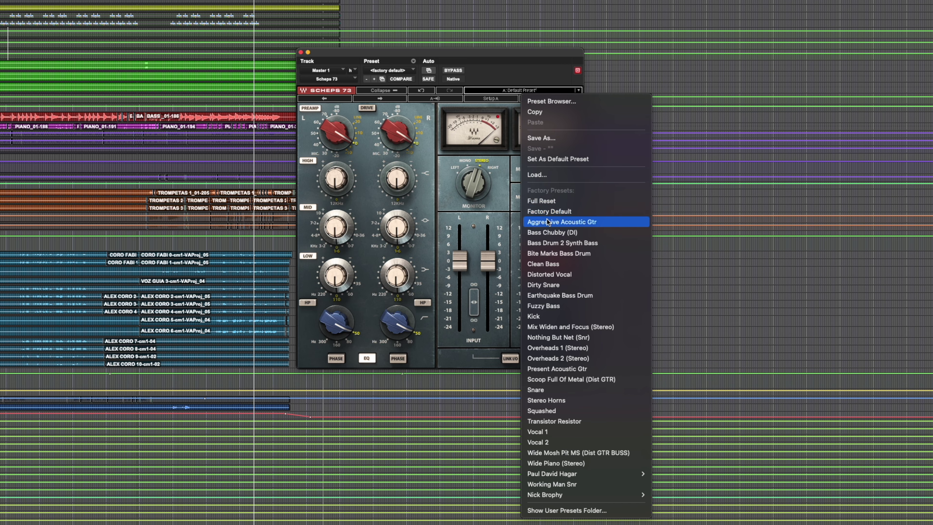
{"action": "left_click", "coordinate": [555, 222]}
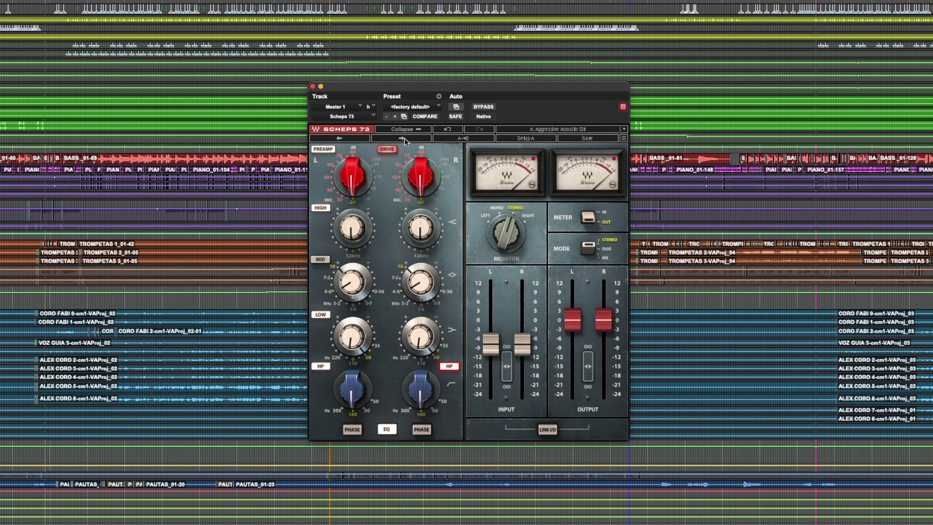
Step: Audition the factory presets Bass Chubby (DI), Bass Drum 2 Synth Bass, Bite Marks Bass Drum, Clean Bass and Distorted Vocal in order
{"action": "left_click", "coordinate": [404, 139]}
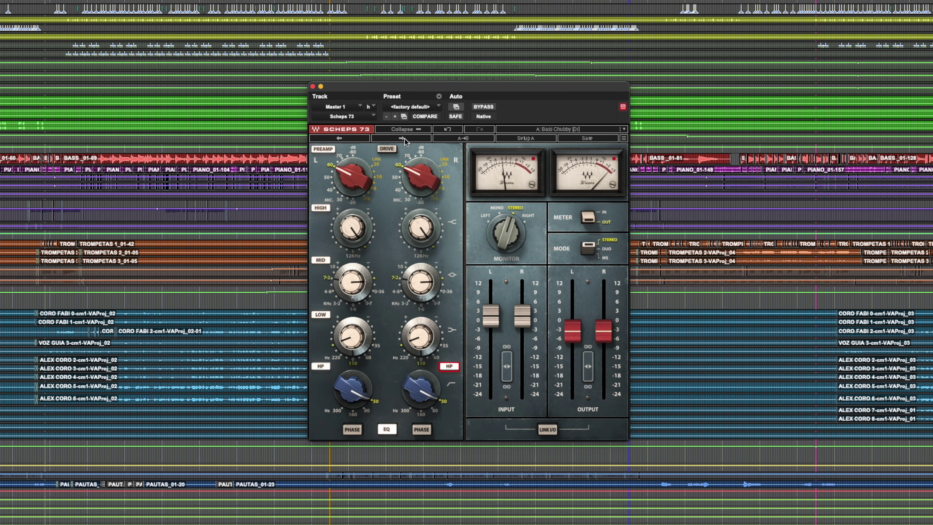
{"action": "left_click", "coordinate": [403, 138]}
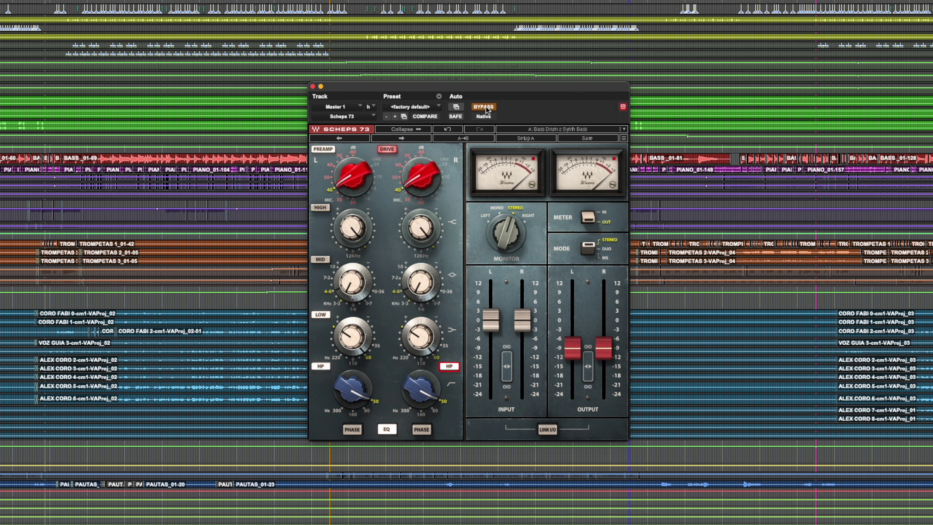
{"action": "left_click", "coordinate": [401, 138]}
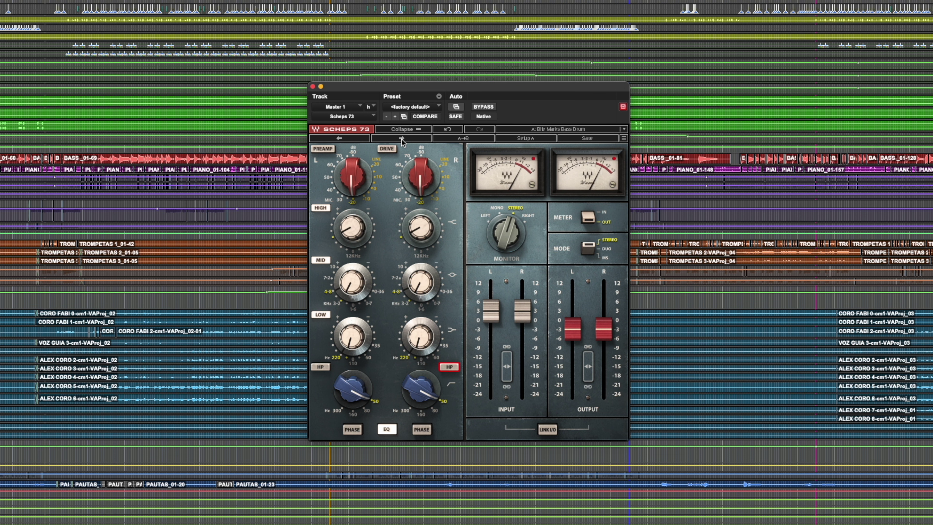
{"action": "left_click", "coordinate": [401, 139]}
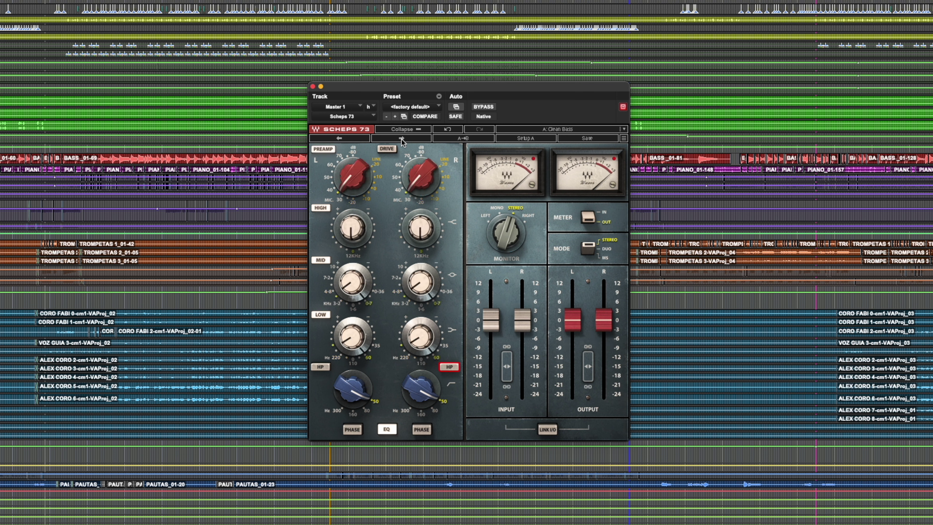
{"action": "left_click", "coordinate": [400, 139]}
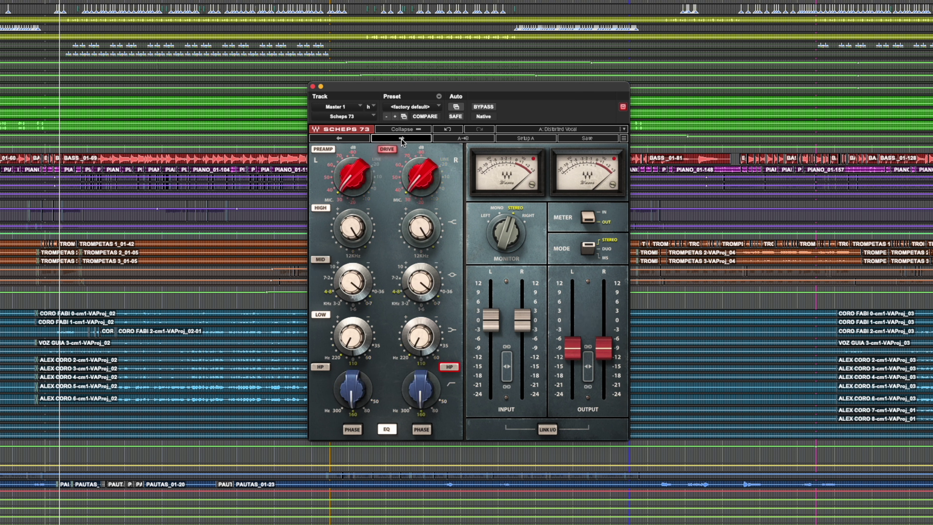
Step: Audition the Dirty Snare, Earthquake Bass Drum, Fuzzy Bass and Kick presets during playback, and compare Kick against bypass
{"action": "left_click", "coordinate": [400, 139]}
{"action": "left_click", "coordinate": [400, 139]}
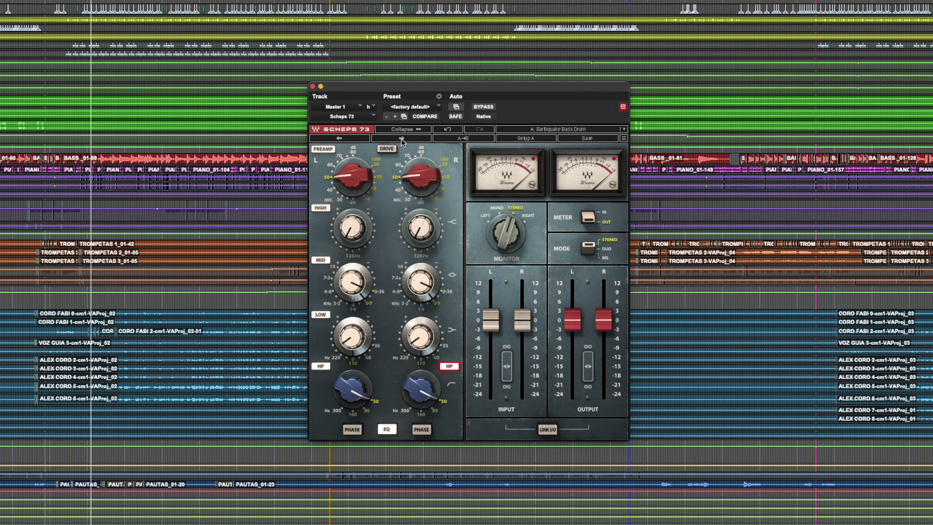
{"action": "left_click", "coordinate": [400, 139]}
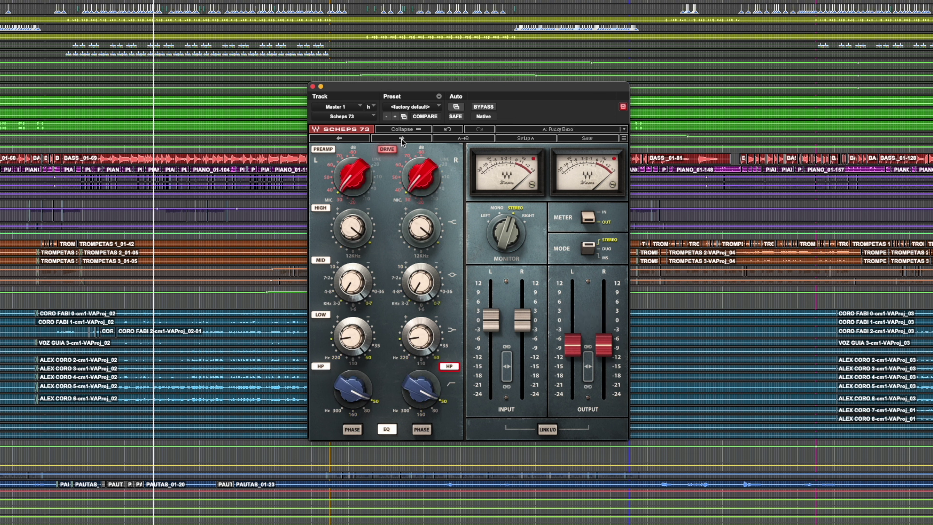
{"action": "left_click", "coordinate": [400, 139]}
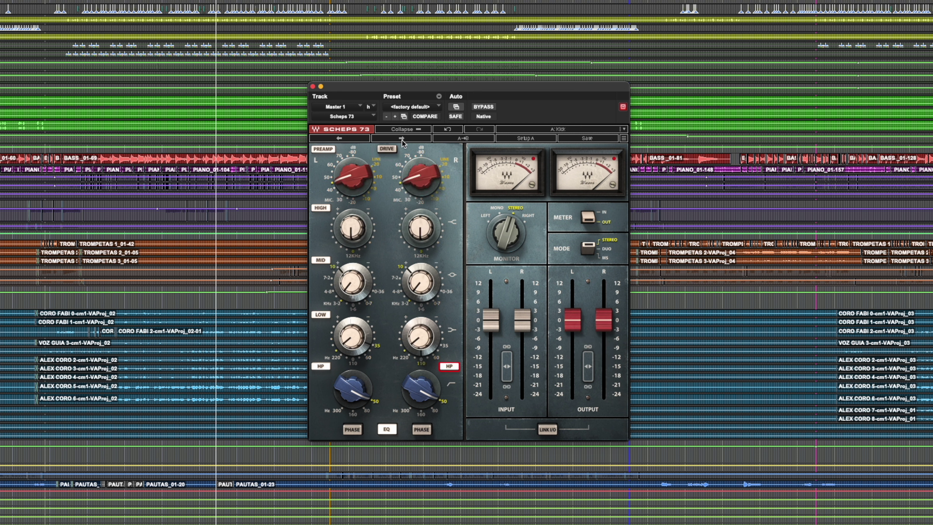
{"action": "left_click", "coordinate": [484, 107]}
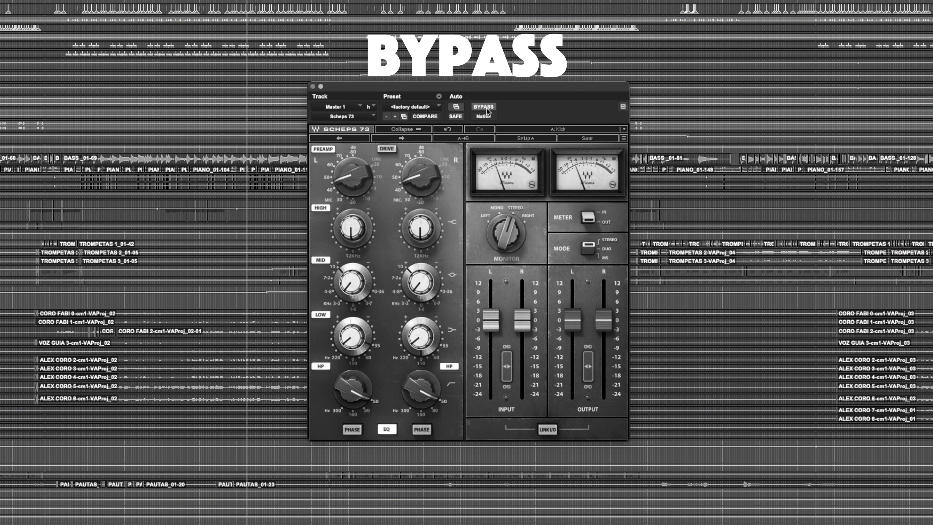
{"action": "left_click", "coordinate": [485, 107]}
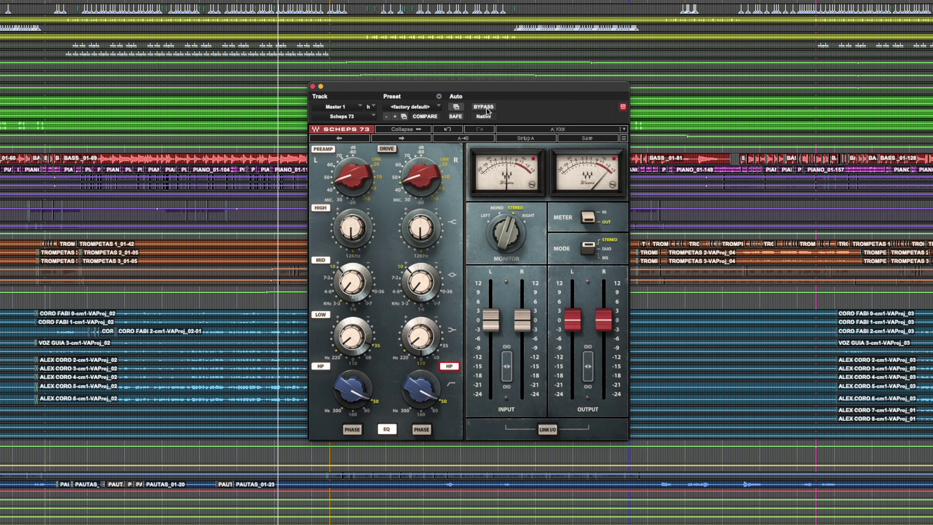
Step: Load the Mix Widen and Focus (Stereo) preset and compare it against bypass during playback
{"action": "left_click", "coordinate": [401, 138]}
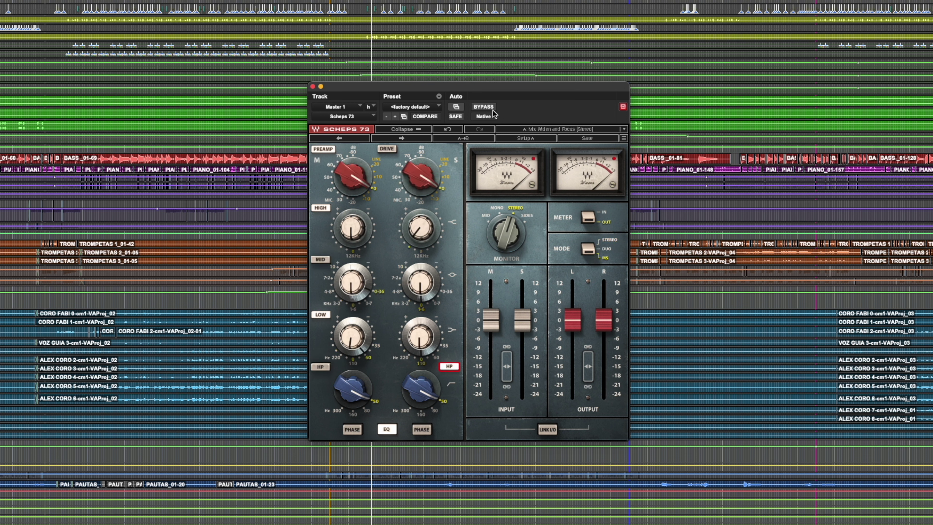
{"action": "left_click", "coordinate": [484, 107]}
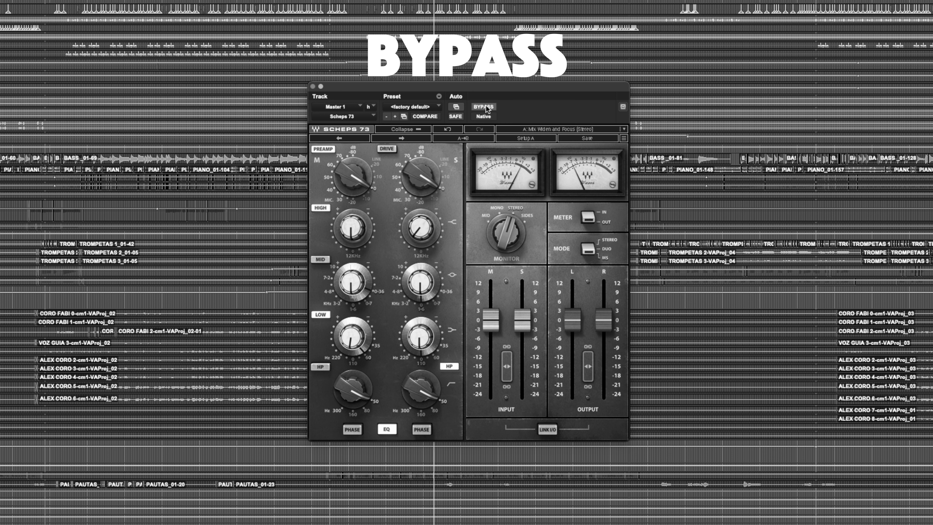
{"action": "left_click", "coordinate": [486, 107]}
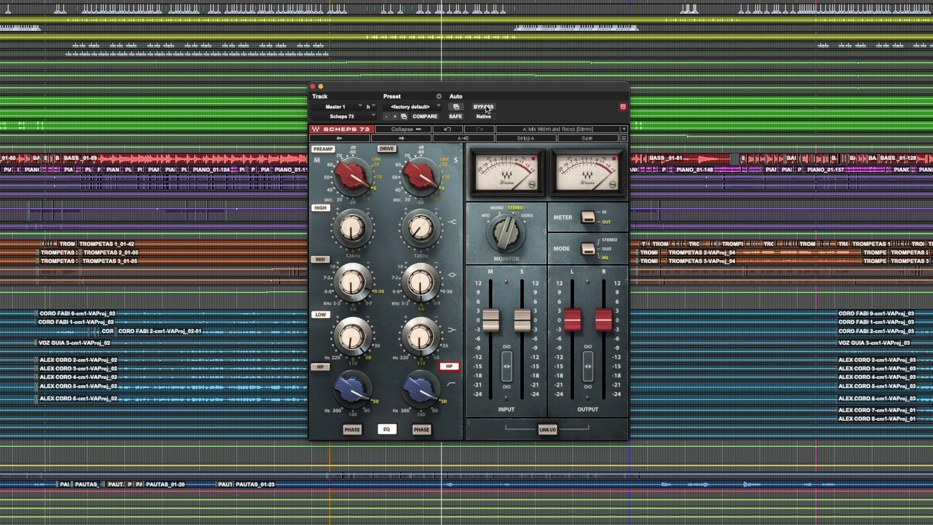
Step: Audition the presets from Nothing But Net (Snr) through Overheads 1, Overheads 2 and Present Acoustic Gtr to Scoop Full Of Metal (Dist GTR)
{"action": "left_click", "coordinate": [400, 137]}
{"action": "left_click", "coordinate": [402, 139]}
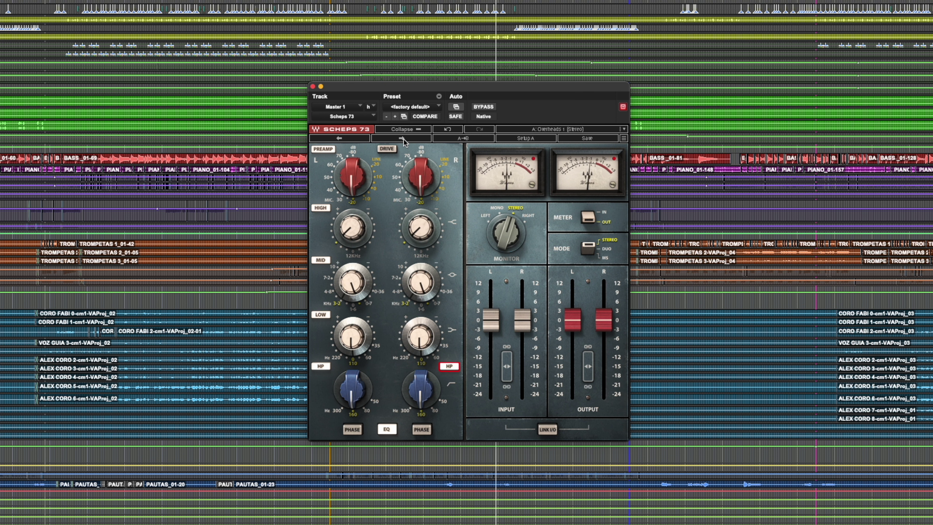
{"action": "left_click", "coordinate": [403, 139]}
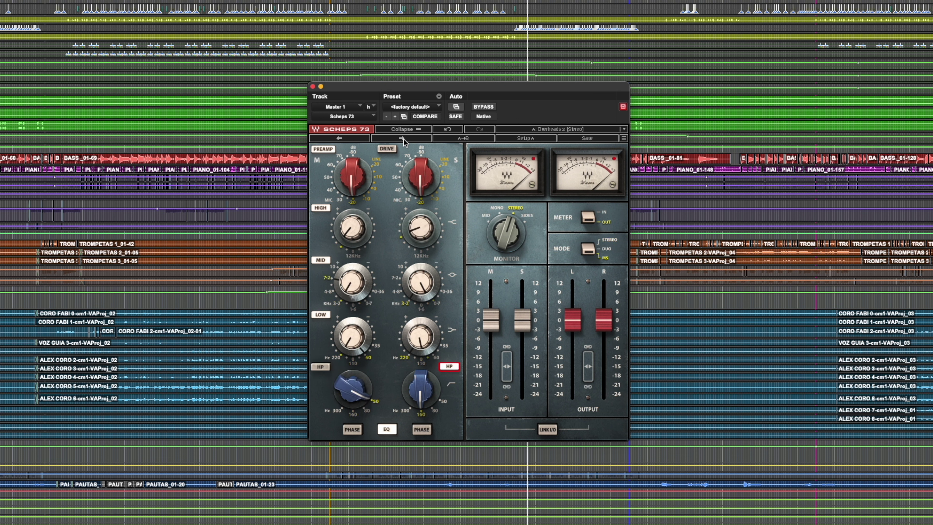
{"action": "left_click", "coordinate": [403, 138]}
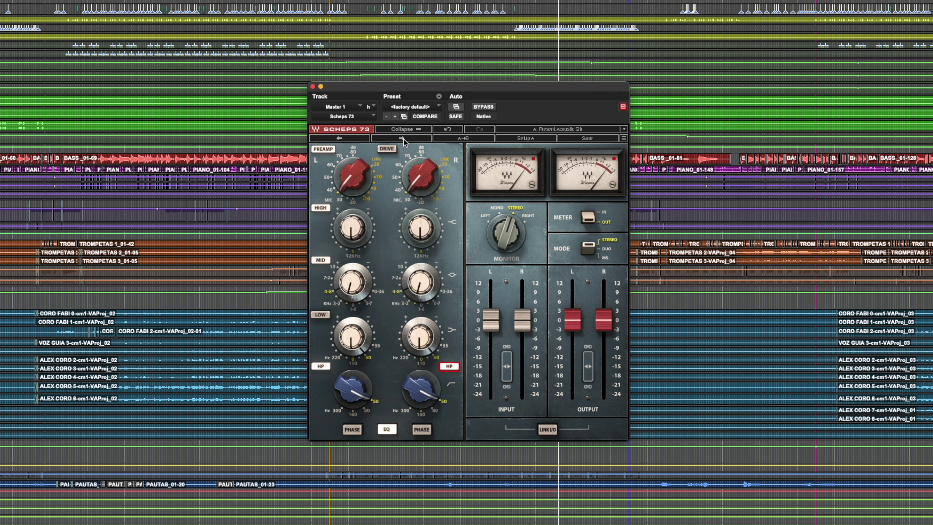
{"action": "left_click", "coordinate": [403, 138]}
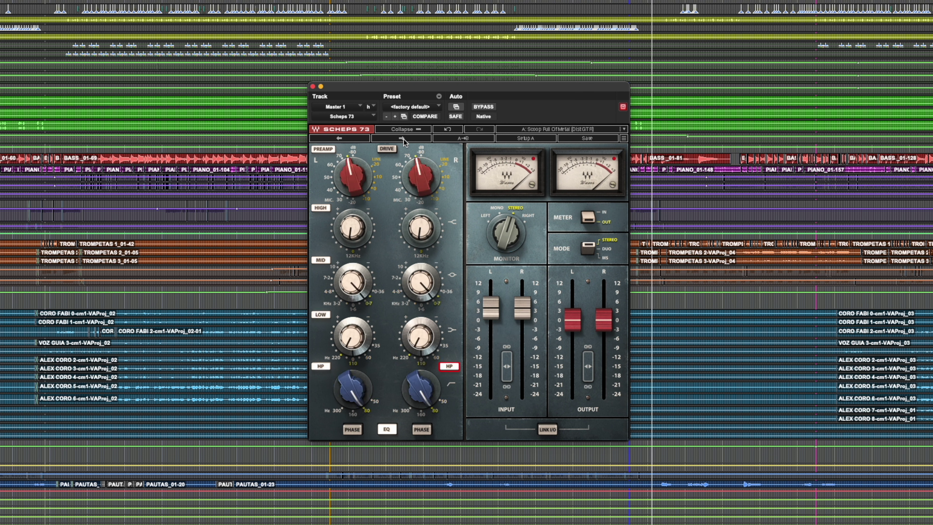
Step: Audition the Snare, Stereo Horns, Squashed and Transistor Resistor presets during playback
{"action": "left_click", "coordinate": [402, 138]}
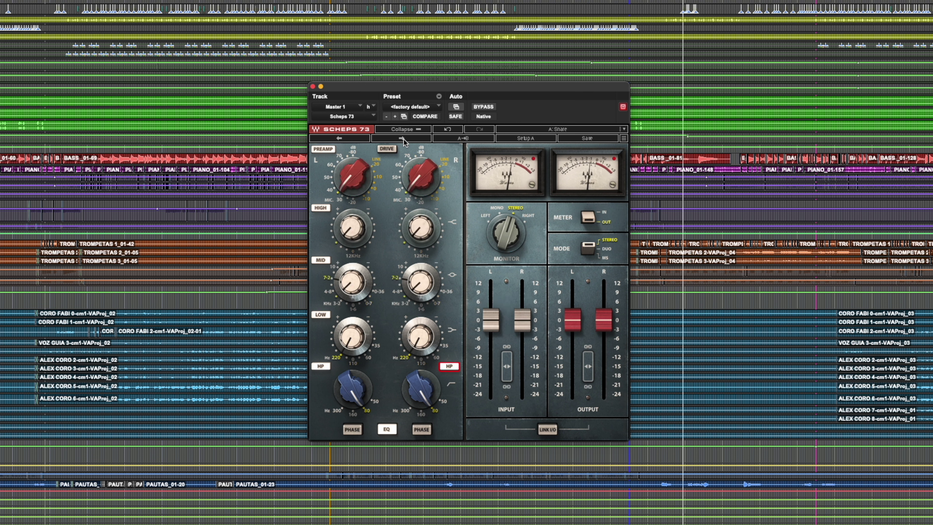
{"action": "left_click", "coordinate": [403, 139]}
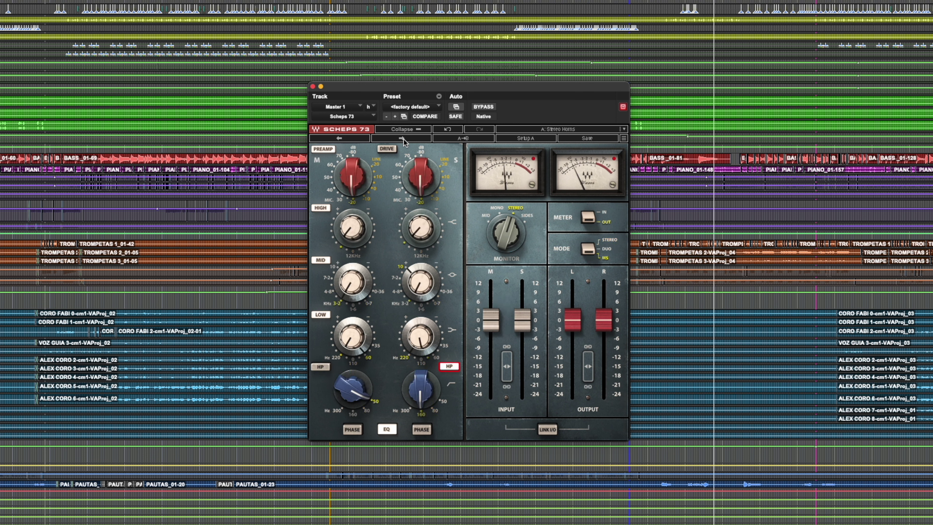
{"action": "left_click", "coordinate": [403, 139]}
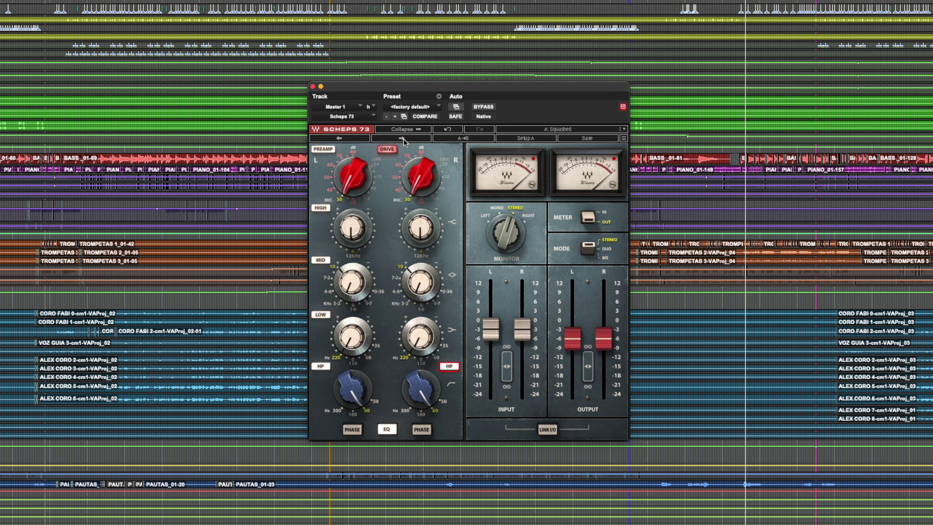
{"action": "left_click", "coordinate": [402, 138]}
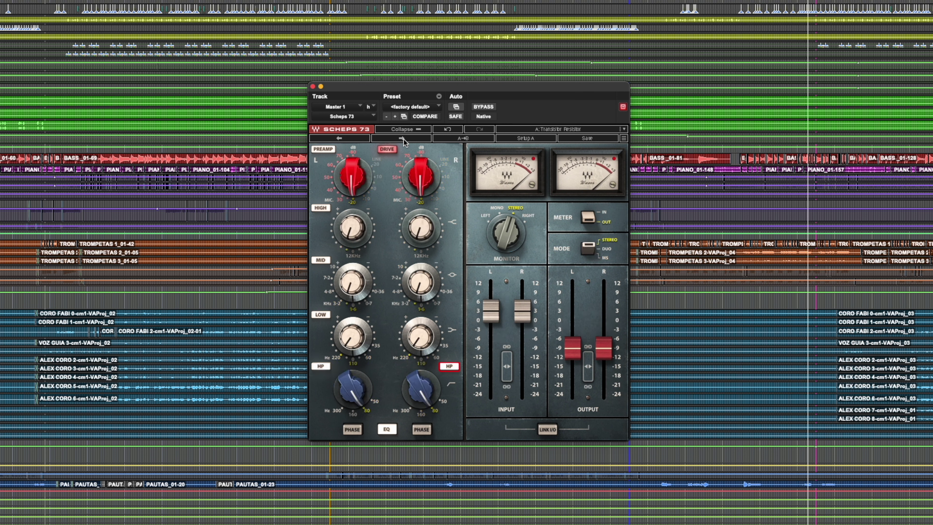
Step: Audition the remaining presets from Vocal 1 and Vocal 2 through PDH Clean GTR Poke and Working Man Snr to Drums - Kick
{"action": "left_click", "coordinate": [403, 139]}
{"action": "left_click", "coordinate": [402, 138]}
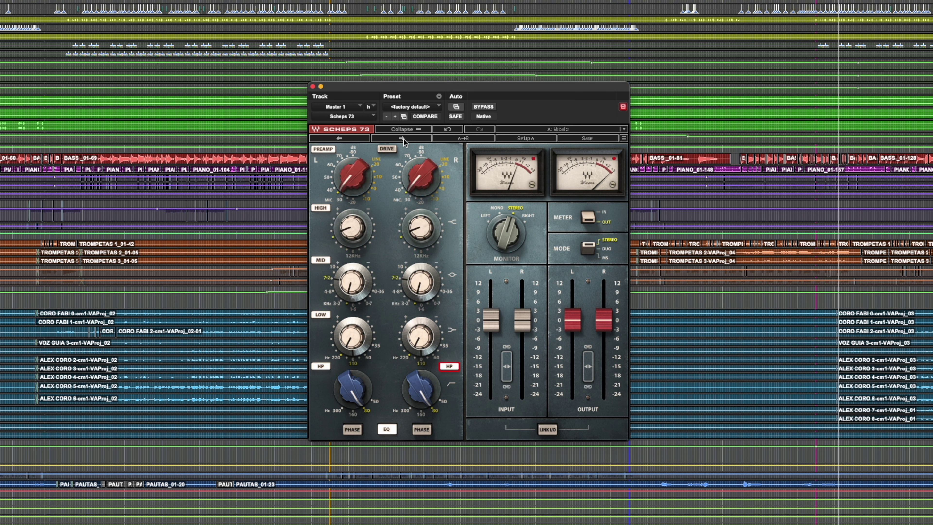
{"action": "left_click", "coordinate": [403, 139]}
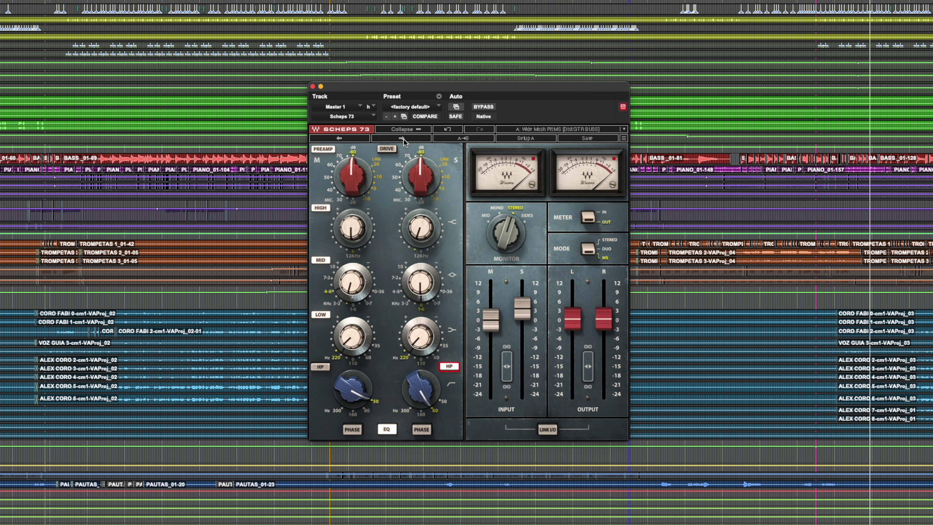
{"action": "left_click", "coordinate": [403, 139]}
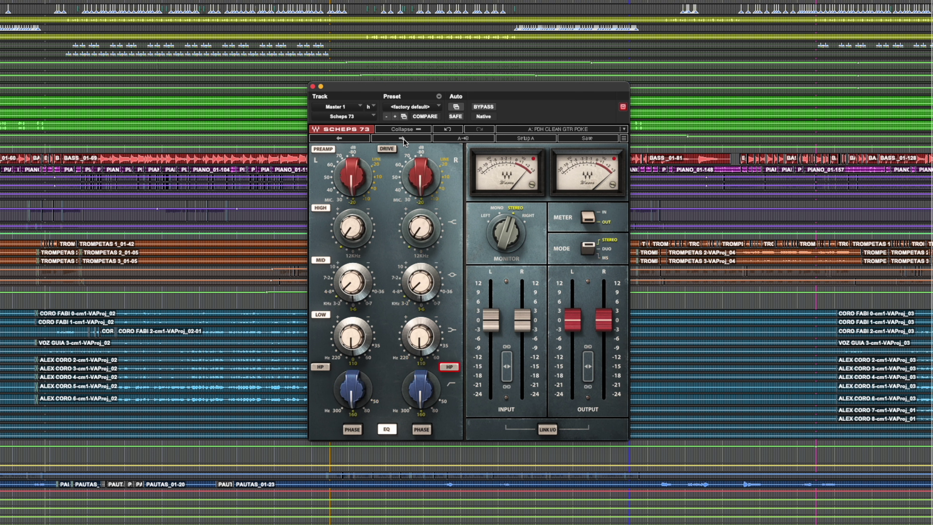
{"action": "left_click", "coordinate": [402, 139]}
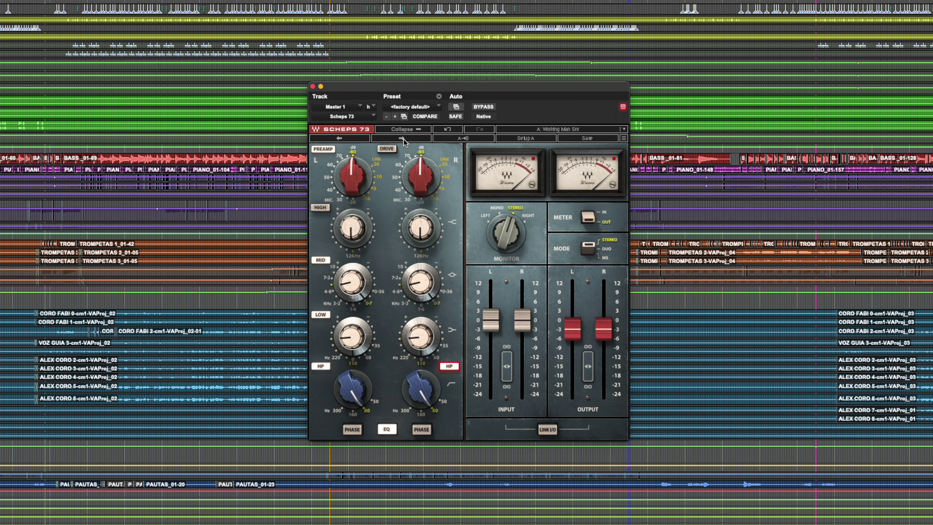
{"action": "left_click", "coordinate": [403, 139]}
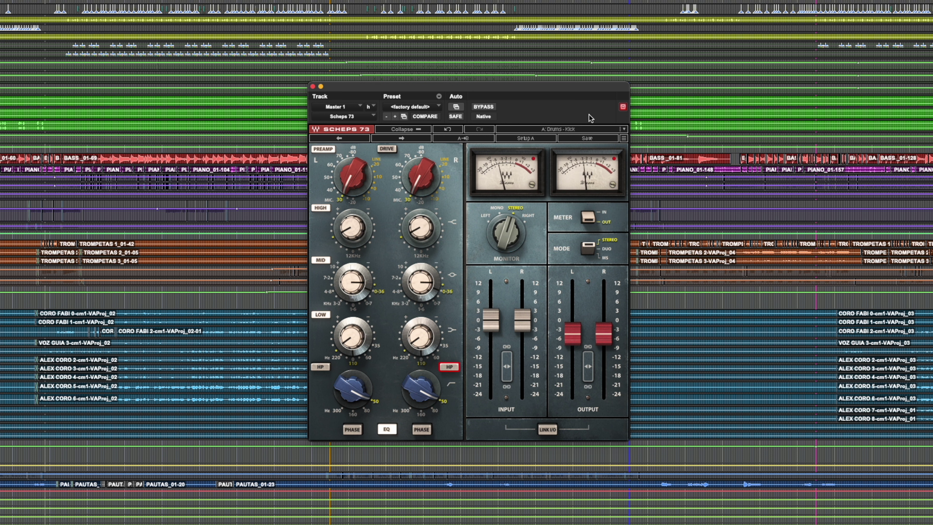
Step: Browse the factory preset list and audition Drums - Room, Drums - Snare and Drums - Toms, ending on Full Reset
{"action": "left_click", "coordinate": [570, 128]}
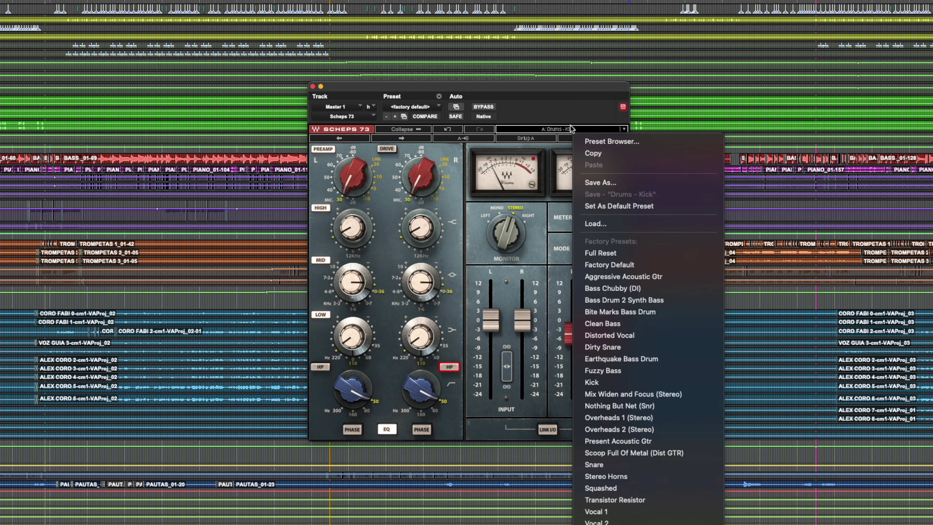
{"action": "left_click", "coordinate": [572, 100]}
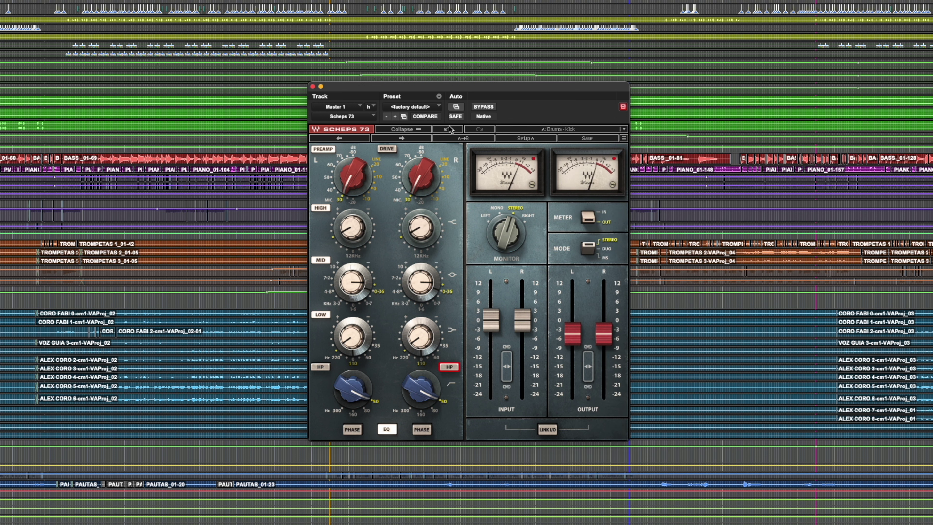
{"action": "left_click", "coordinate": [403, 136]}
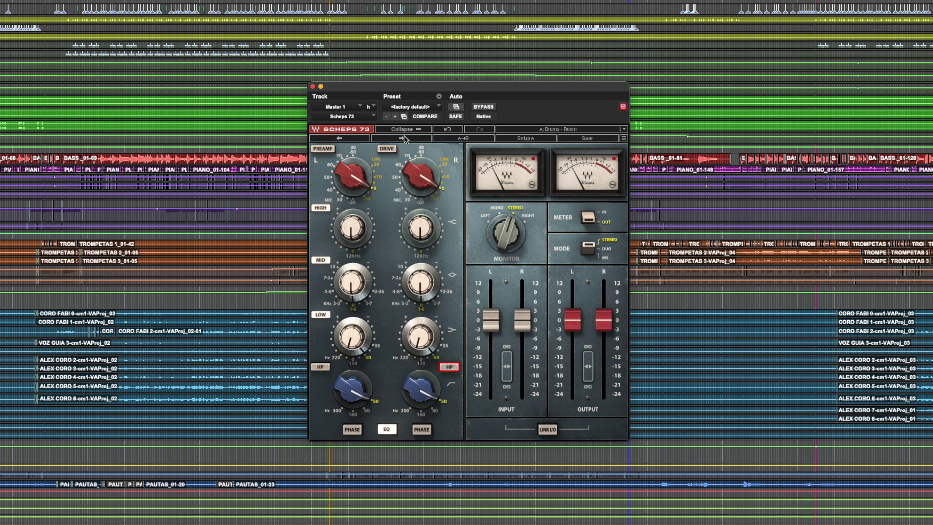
{"action": "left_click", "coordinate": [404, 138]}
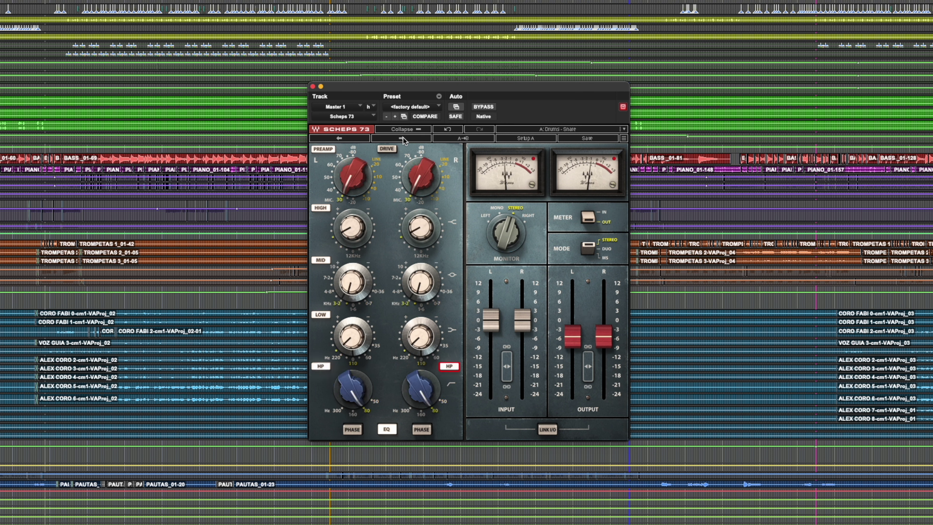
{"action": "left_click", "coordinate": [403, 137]}
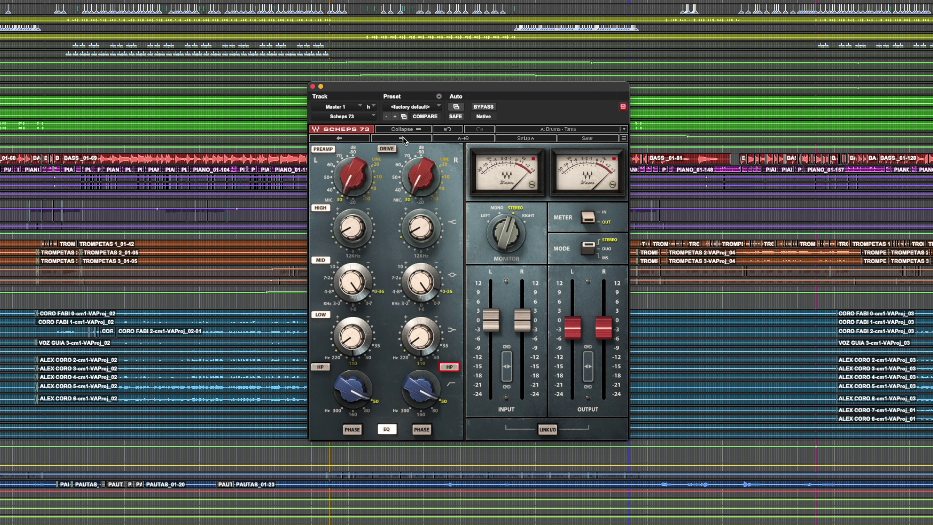
{"action": "left_click", "coordinate": [402, 137]}
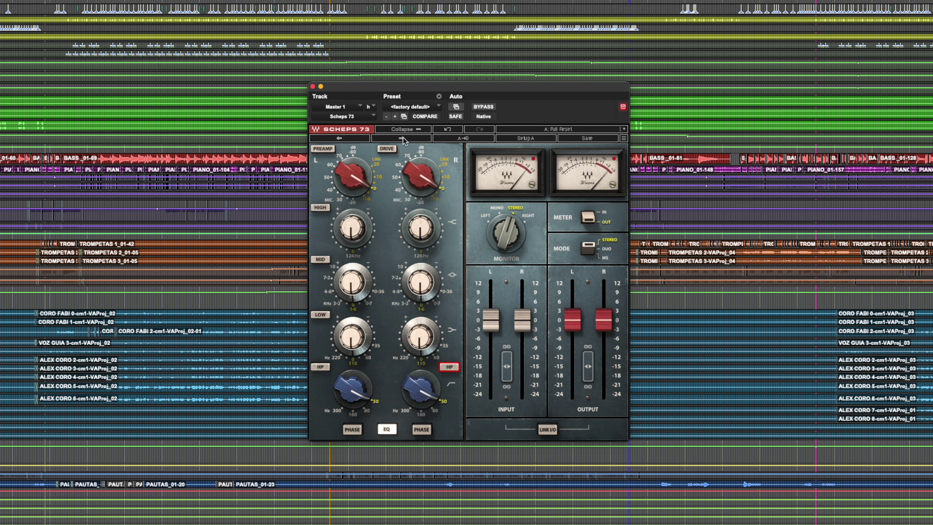
Step: Restore the plugin's factory default and turn the linked preamp gains up to the 80 dB mic setting
{"action": "left_click", "coordinate": [421, 105]}
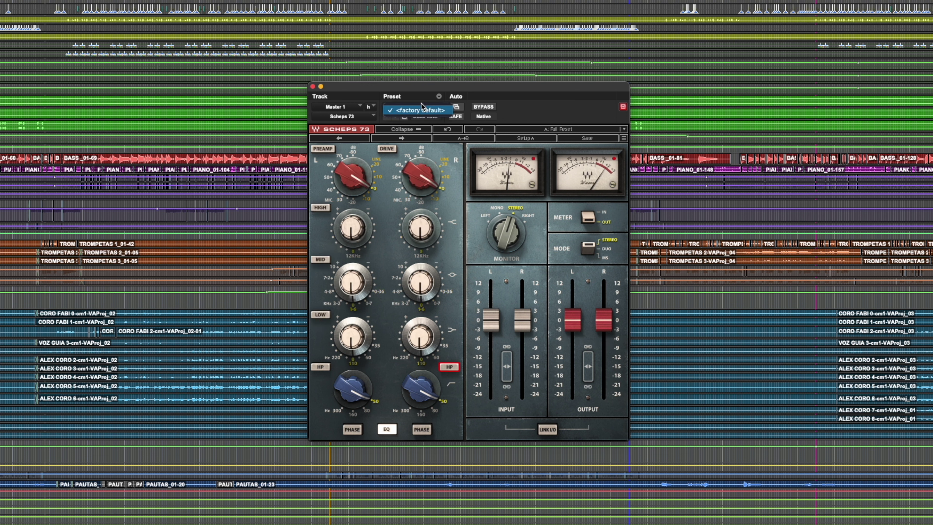
{"action": "left_click", "coordinate": [421, 110]}
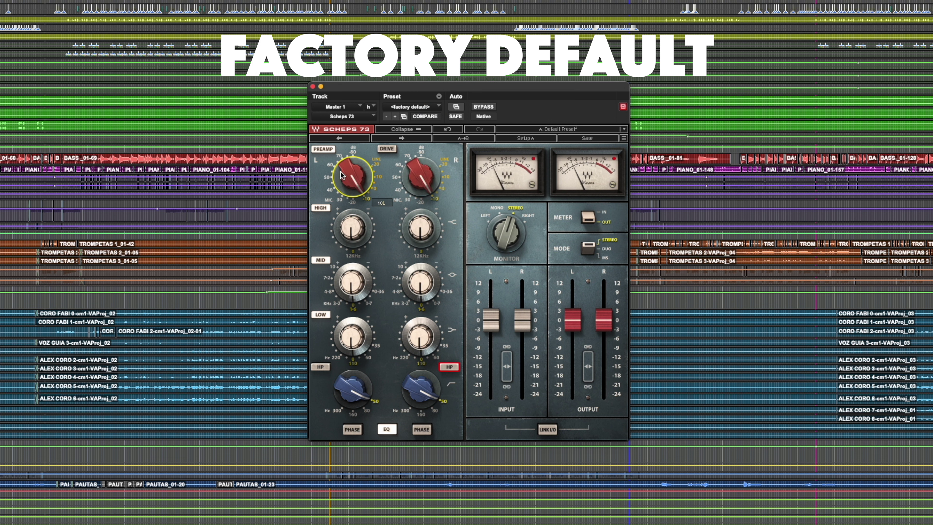
{"action": "left_click_drag", "start_coordinate": [348, 184], "coordinate": [349, 132]}
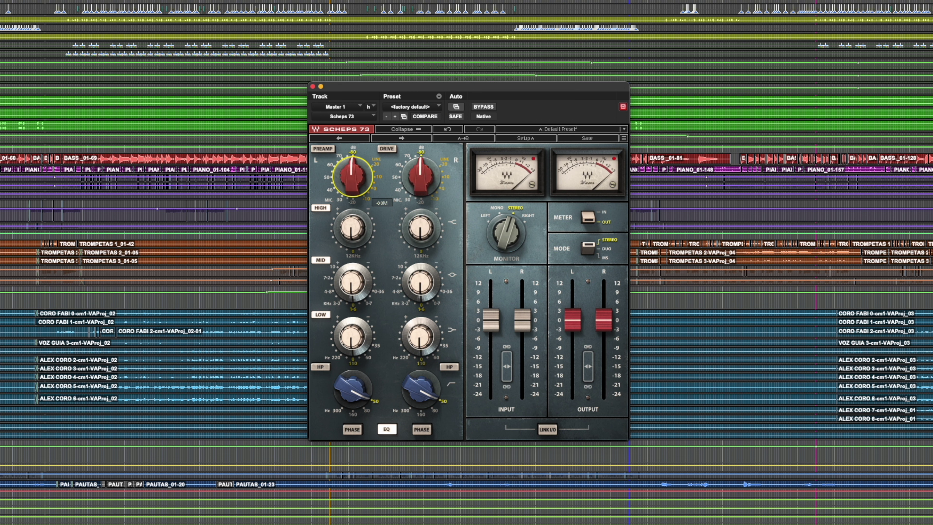
Step: Set the linked low band to 35 Hz and give it a moderate gain boost
{"action": "left_click", "coordinate": [344, 239]}
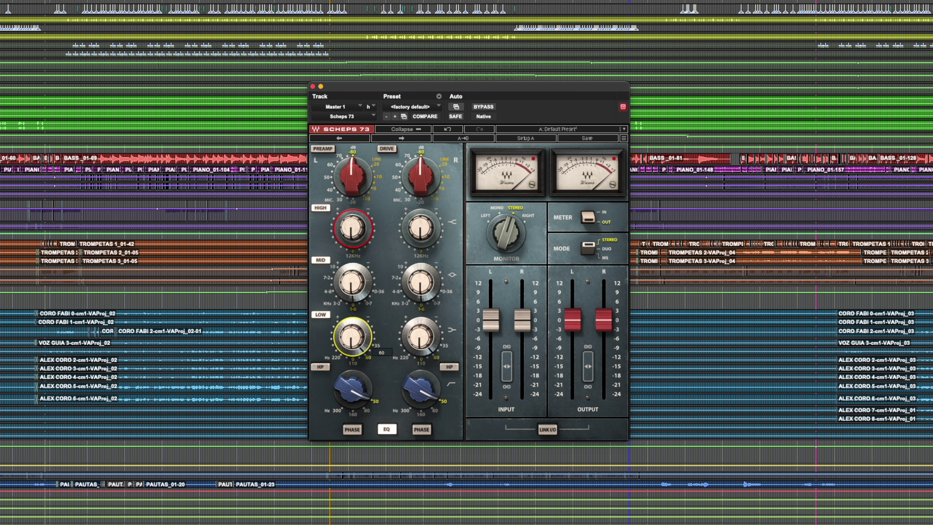
{"action": "left_click_drag", "start_coordinate": [355, 339], "coordinate": [355, 329]}
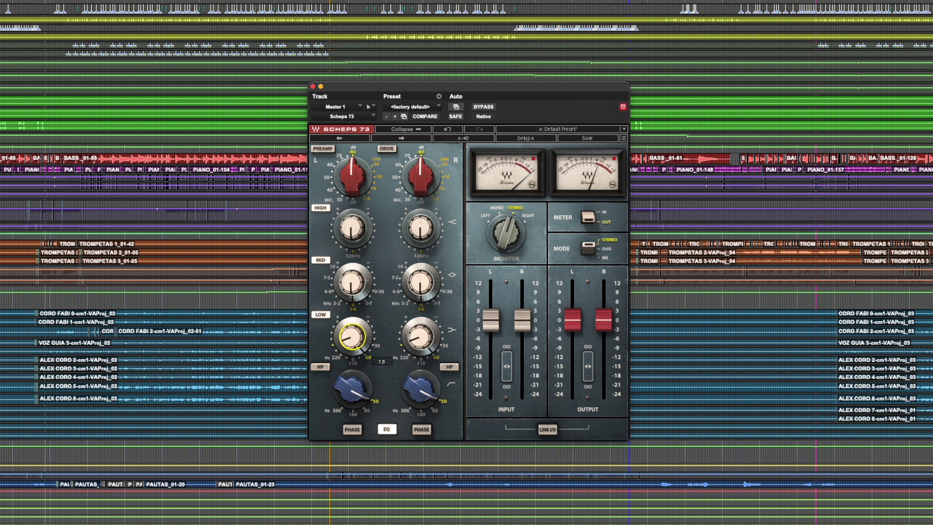
{"action": "left_click_drag", "start_coordinate": [352, 336], "coordinate": [378, 338]}
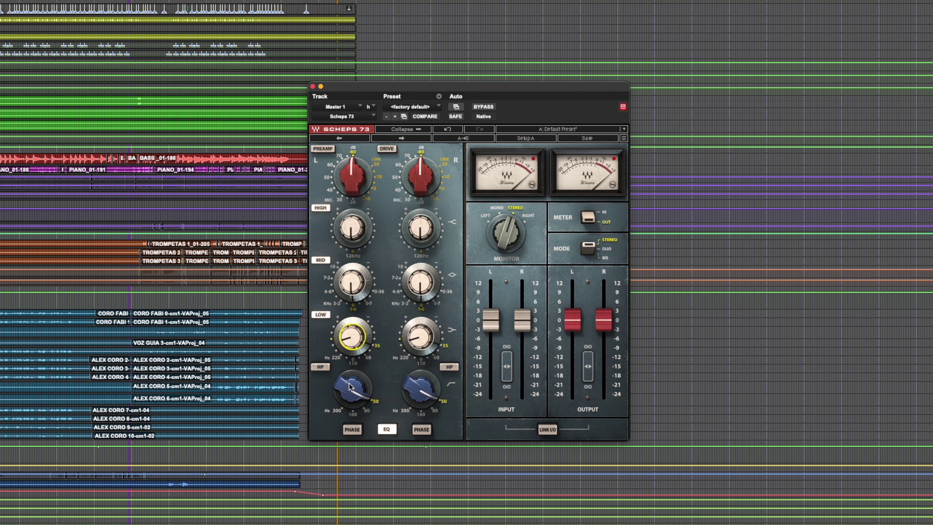
{"action": "left_click", "coordinate": [355, 396]}
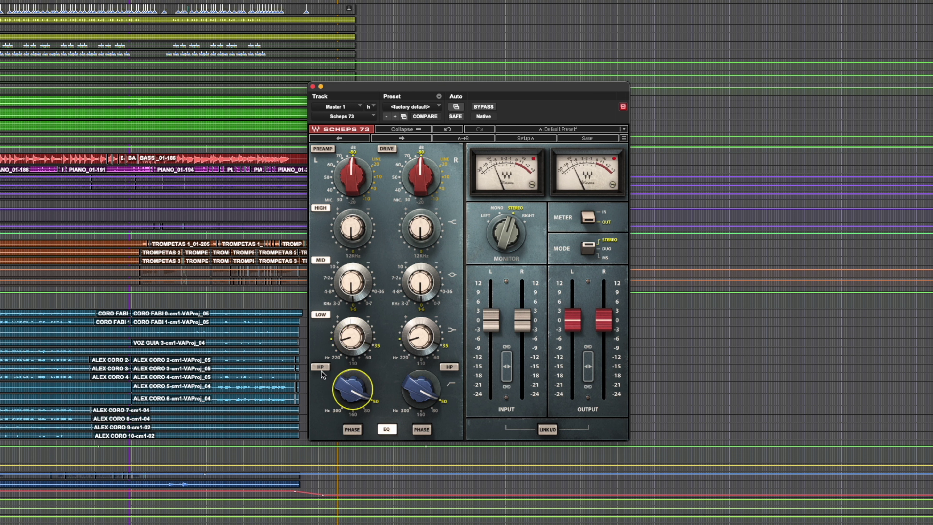
{"action": "left_click_drag", "start_coordinate": [346, 346], "coordinate": [345, 347]}
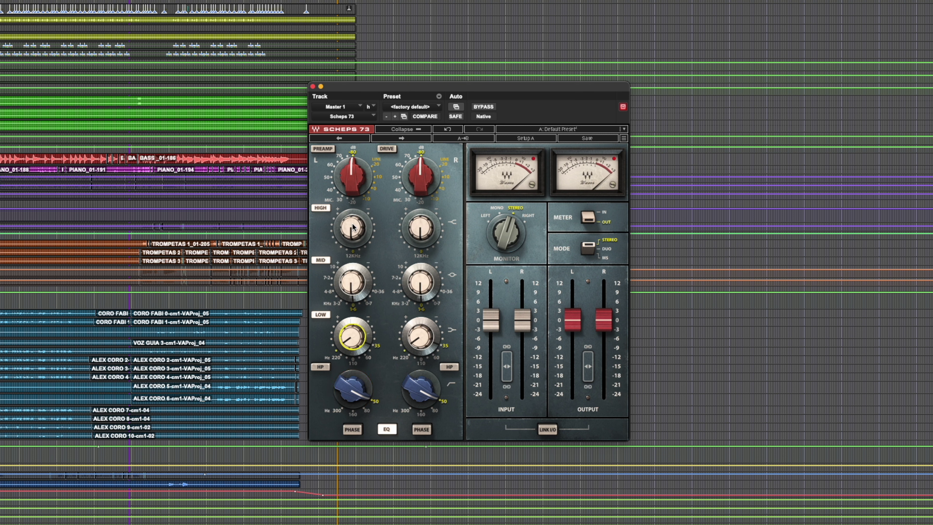
Step: Boost the linked 12 kHz high band and cut the linked mid band at 0.36 kHz during playback
{"action": "left_click_drag", "start_coordinate": [352, 227], "coordinate": [352, 229]}
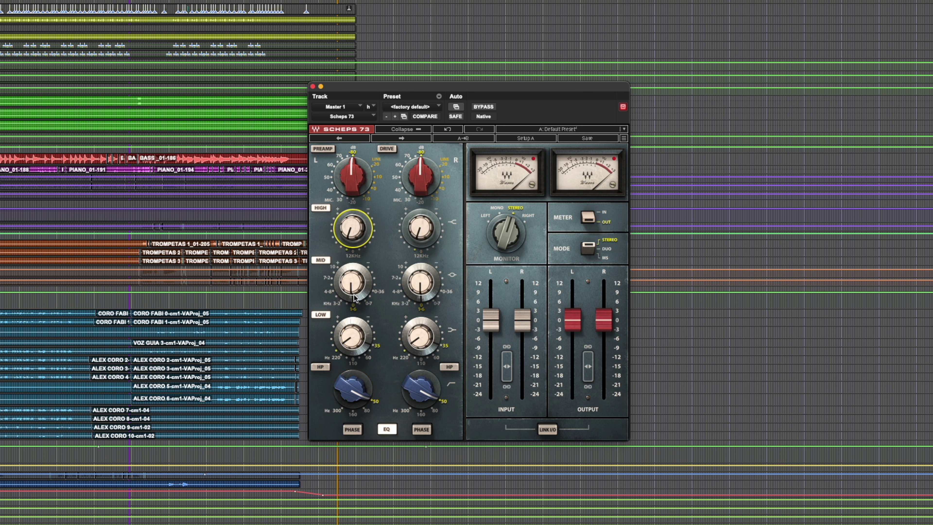
{"action": "mouse_move", "coordinate": [349, 288]}
{"action": "left_mouse_down"}
{"action": "mouse_move", "coordinate": [369, 293]}
{"action": "mouse_move", "coordinate": [351, 286]}
{"action": "left_mouse_up"}
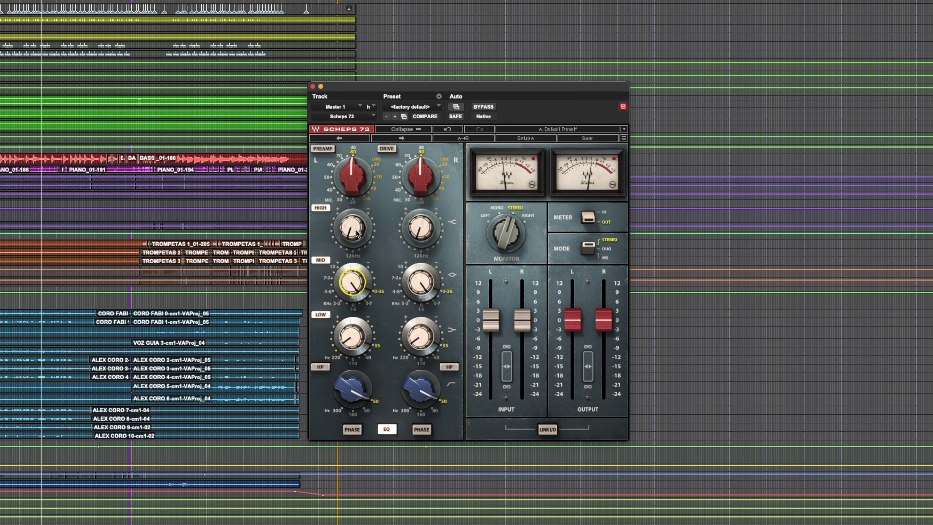
{"action": "left_click_drag", "start_coordinate": [351, 228], "coordinate": [351, 220]}
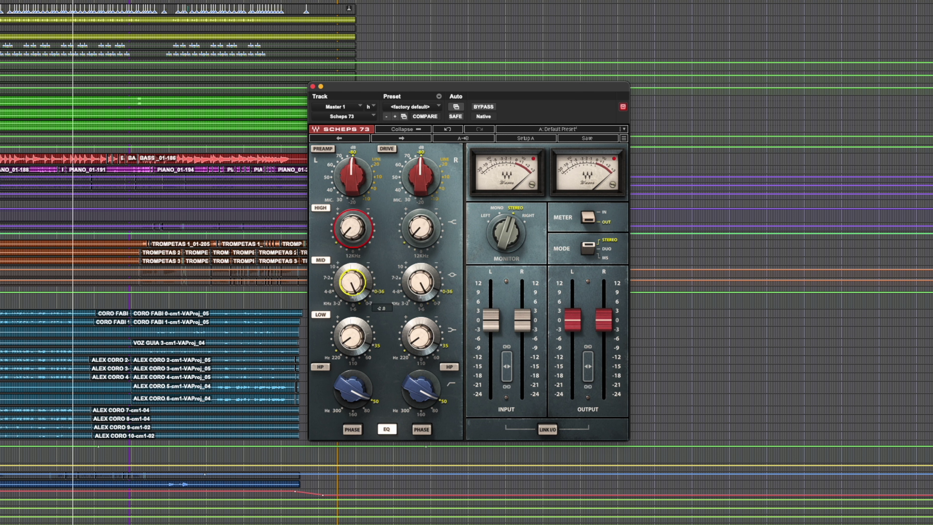
{"action": "left_click_drag", "start_coordinate": [351, 282], "coordinate": [351, 277]}
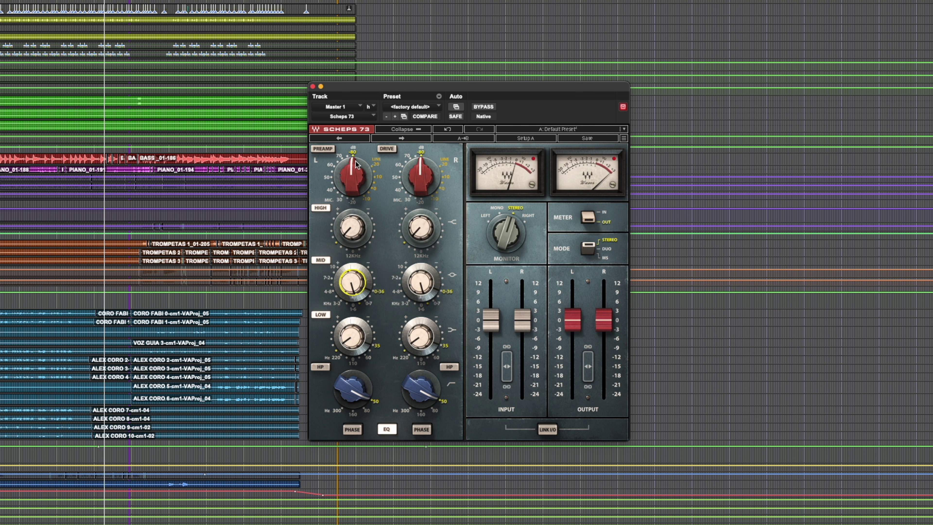
Step: Lower the linked output faders to slightly below 0 dB to offset the preamp and EQ gain
{"action": "left_click", "coordinate": [353, 179]}
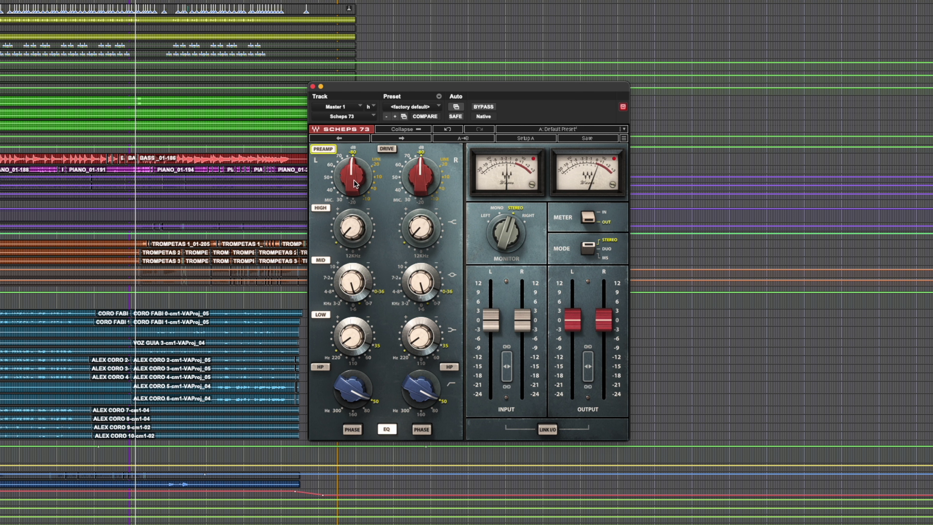
{"action": "left_click_drag", "start_coordinate": [604, 318], "coordinate": [603, 325]}
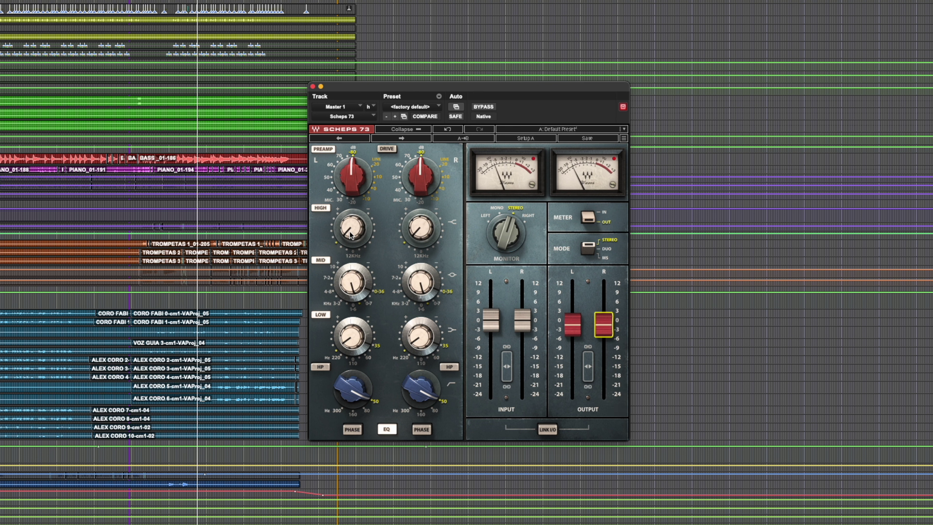